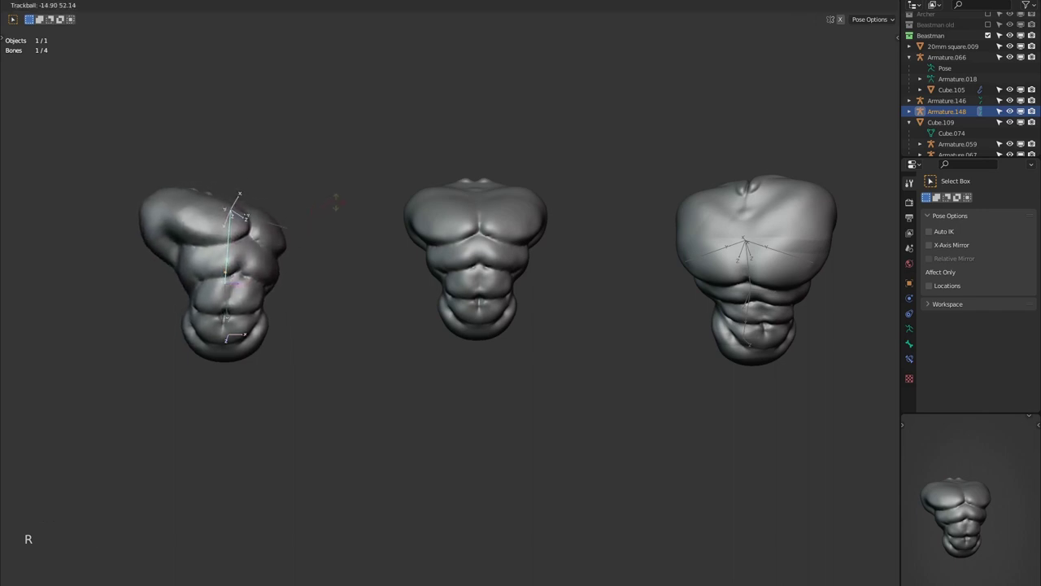
# Rotate the spine bones of the posed torso's armature to twist and bend the upper body
pyautogui.click(340, 201)
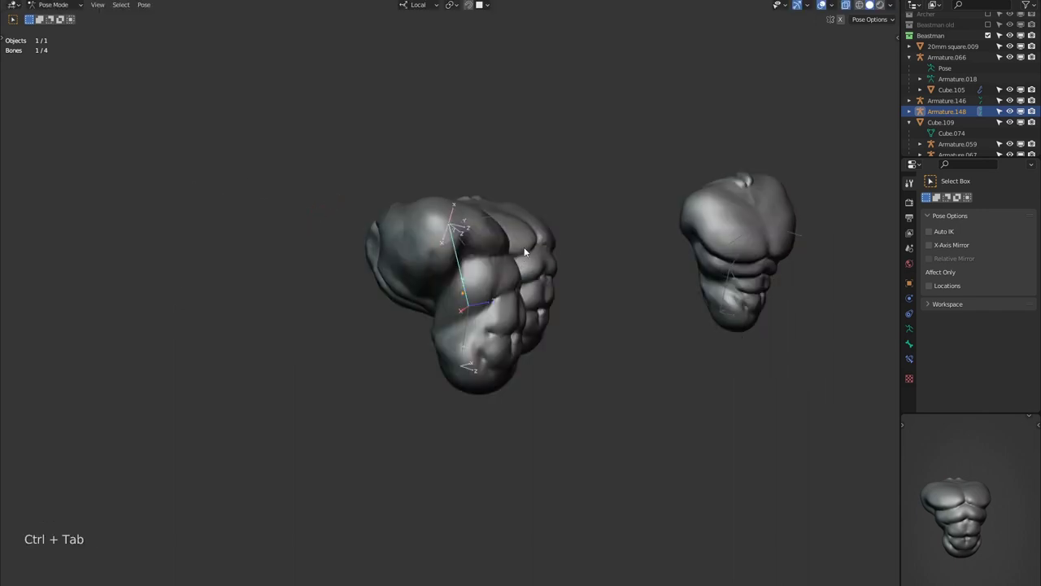
pyautogui.press('r')
pyautogui.click(504, 245)
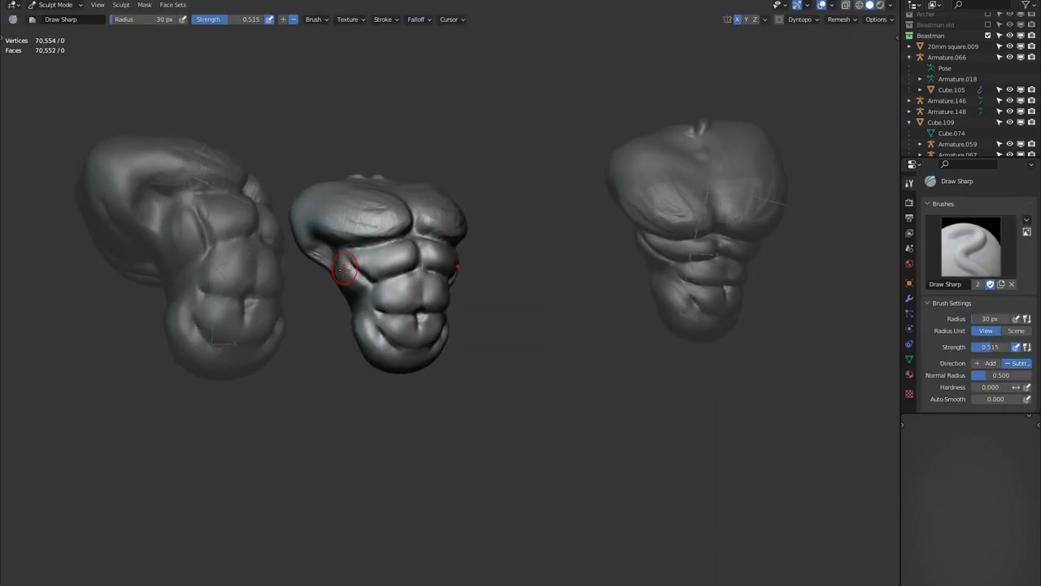
# Sculpt muscle form on the side of the middle torso below the chest with the Clay Strips brush
pyautogui.press('u')
pyautogui.moveTo(344, 269); pyautogui.dragTo(341, 251, button='middle')
pyautogui.moveTo(340, 248); pyautogui.dragTo(351, 276)
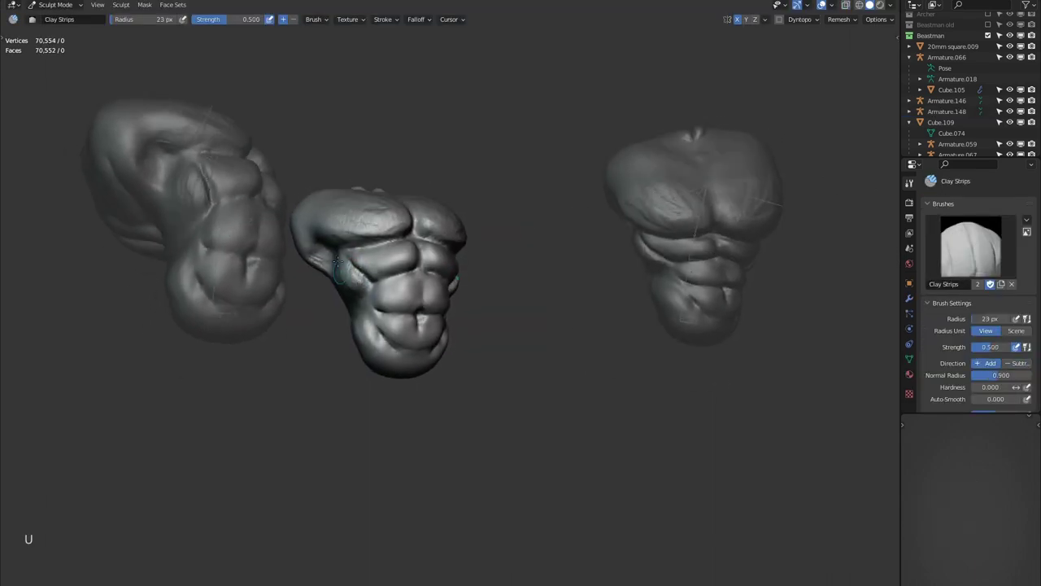
pyautogui.press('j')
pyautogui.moveTo(352, 277)
pyautogui.mouseDown(button='middle')
pyautogui.moveTo(348, 294)
pyautogui.moveTo(367, 314)
pyautogui.moveTo(333, 179)
pyautogui.moveTo(347, 236)
pyautogui.mouseUp(button='middle')
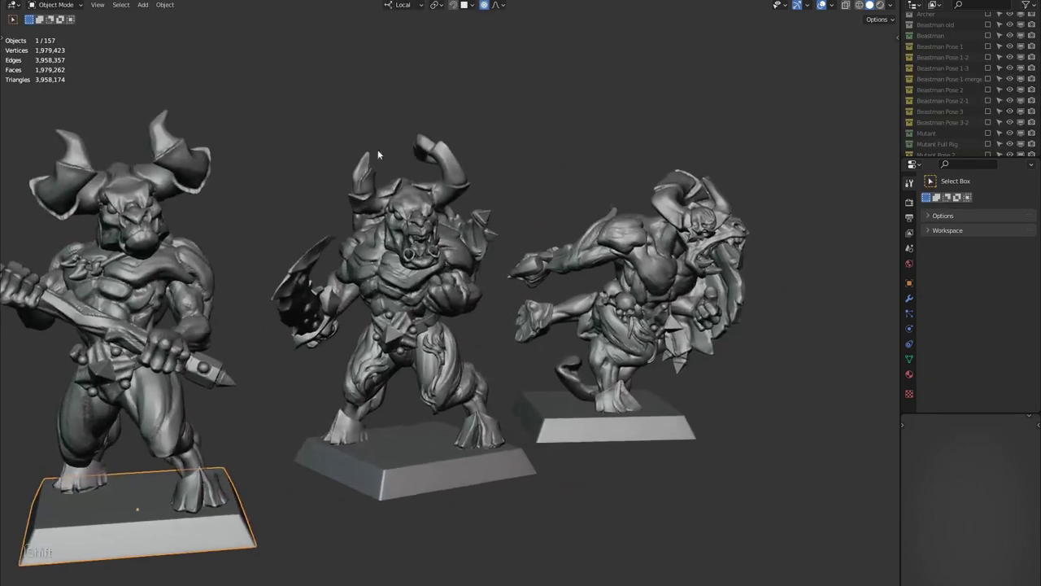
# Examine the finished beastman miniatures on their square bases from several angles
pyautogui.click(389, 437)
pyautogui.scroll(3, 469, 108)
pyautogui.moveTo(468, 108); pyautogui.dragTo(411, 122, button='middle')
pyautogui.keyDown('shift'); pyautogui.moveTo(532, 155); pyautogui.dragTo(404, 123, button='middle'); pyautogui.keyUp('shift')
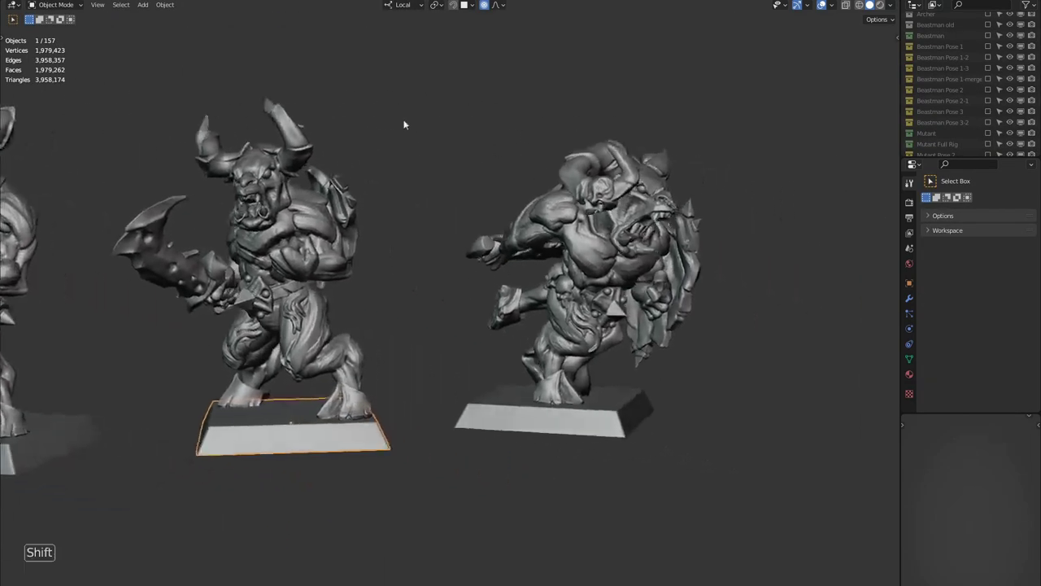
pyautogui.click(498, 423)
pyautogui.moveTo(602, 95)
pyautogui.mouseDown(button='middle')
pyautogui.moveTo(472, 132)
pyautogui.moveTo(364, 115)
pyautogui.mouseUp(button='middle')
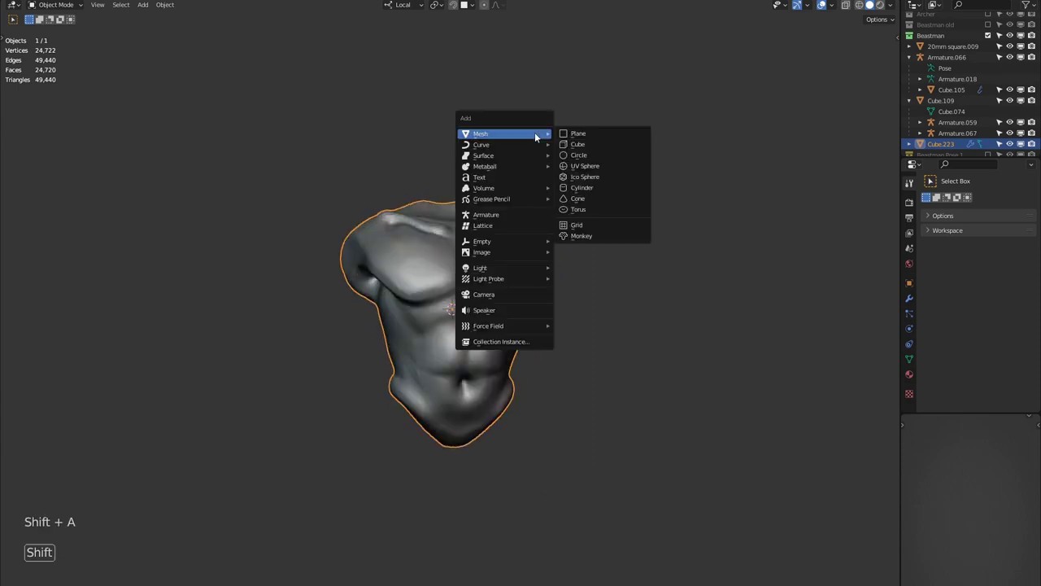
# Add an armature at the 3D cursor inside the torso and set it to display In Front
pyautogui.click(526, 217)
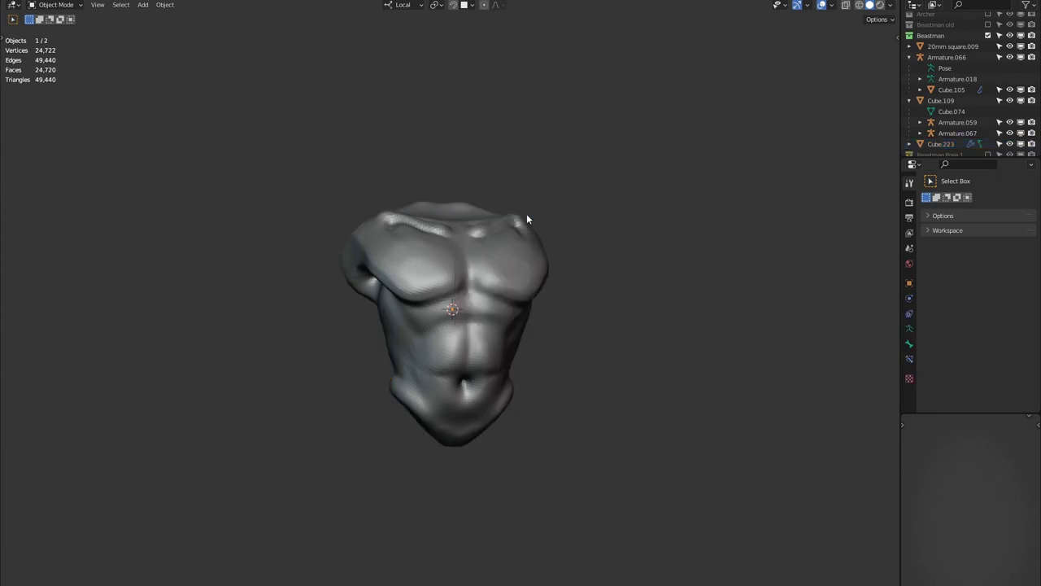
pyautogui.press('r')
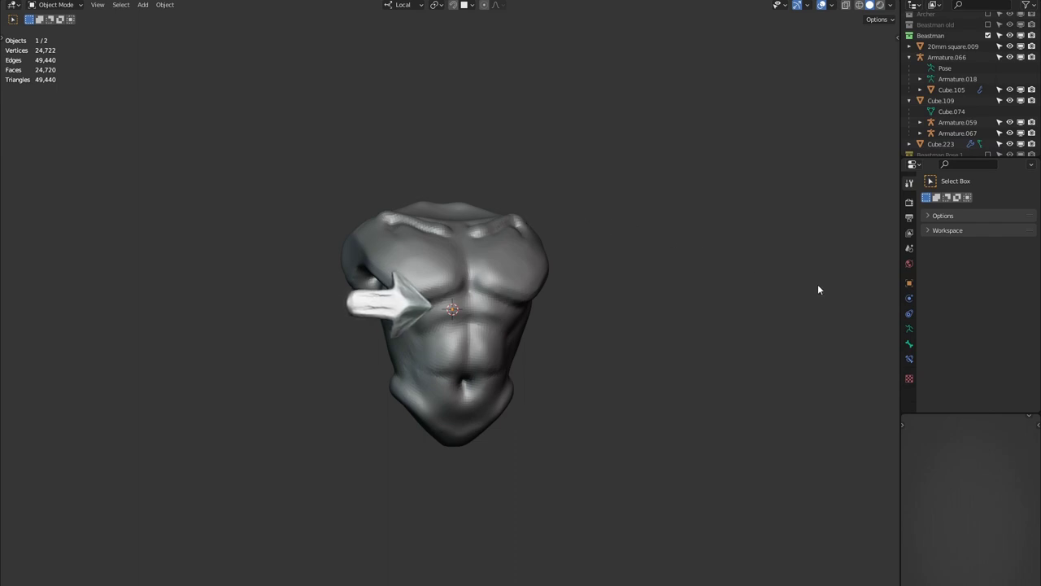
pyautogui.rightClick(819, 291)
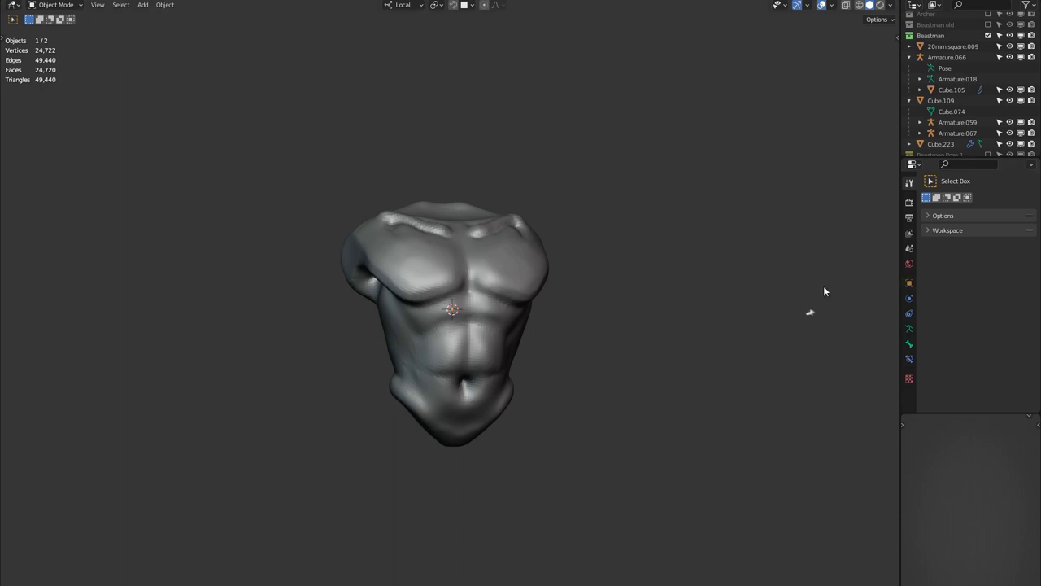
pyautogui.click(910, 283)
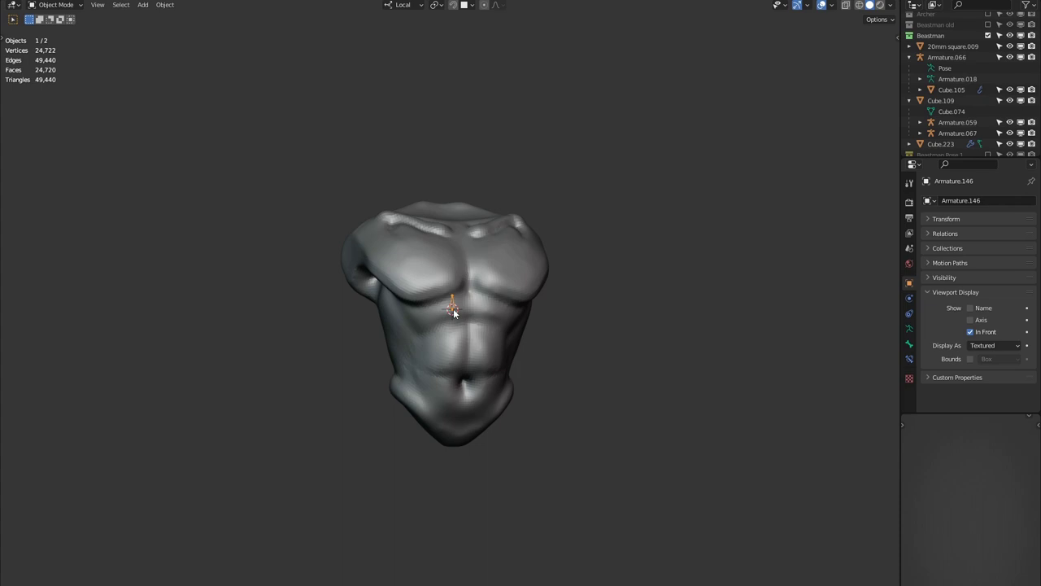
# In Edit Mode from the front view, move the whole bone about 7 mm down along Z into the pelvis
pyautogui.moveTo(614, 344); pyautogui.dragTo(602, 339, button='middle')
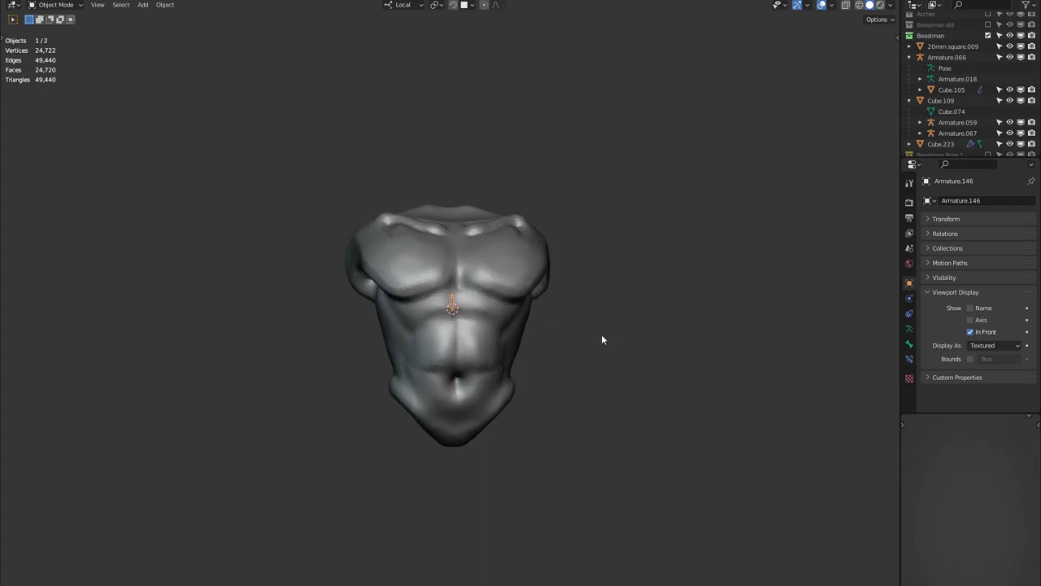
pyautogui.press('`')
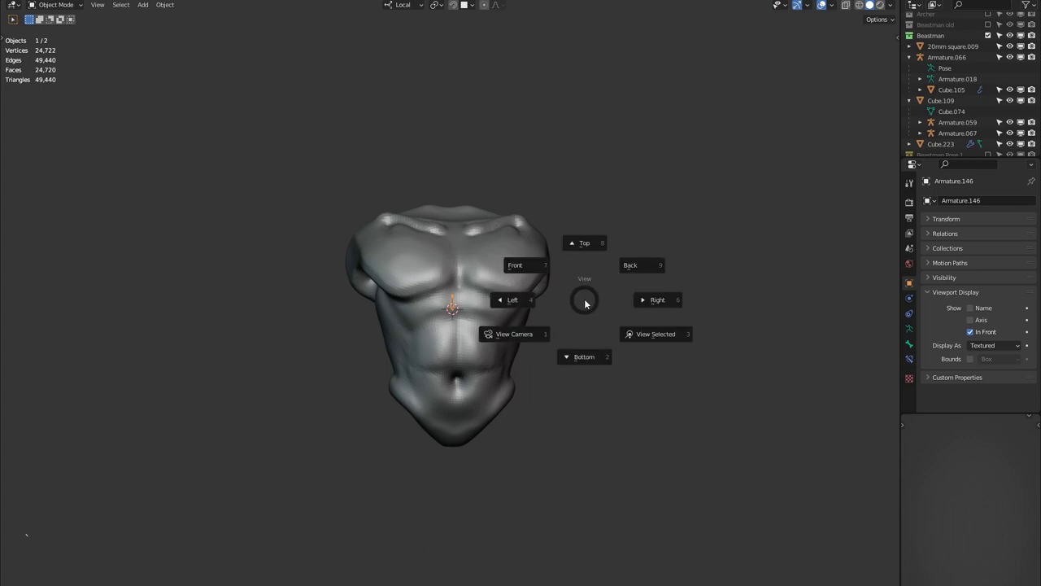
pyautogui.click(544, 273)
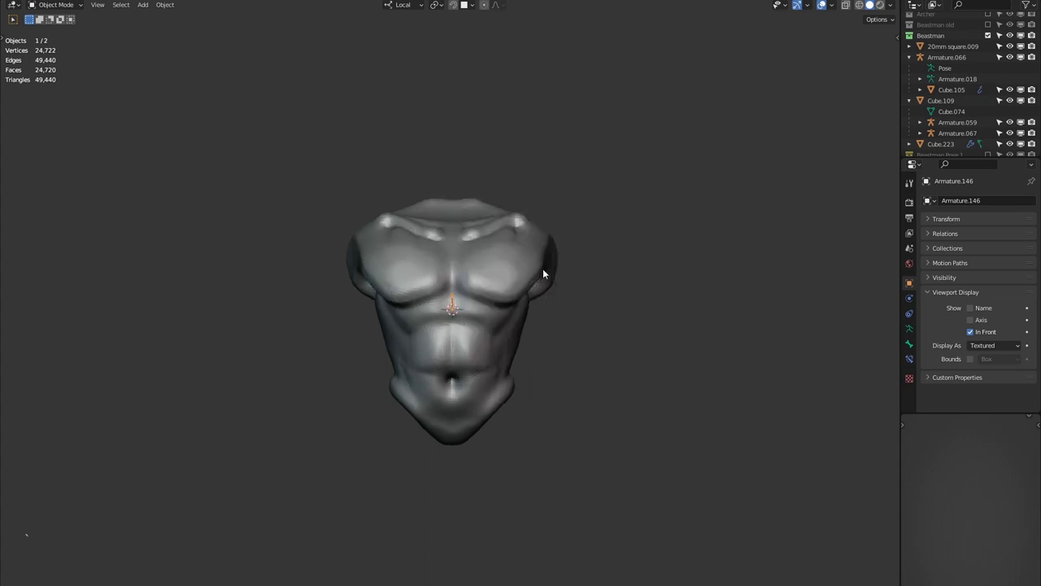
pyautogui.hotkey('ctrl', 'Tab')
pyautogui.hotkey('ctrl', 'Tab')
pyautogui.press('Tab')
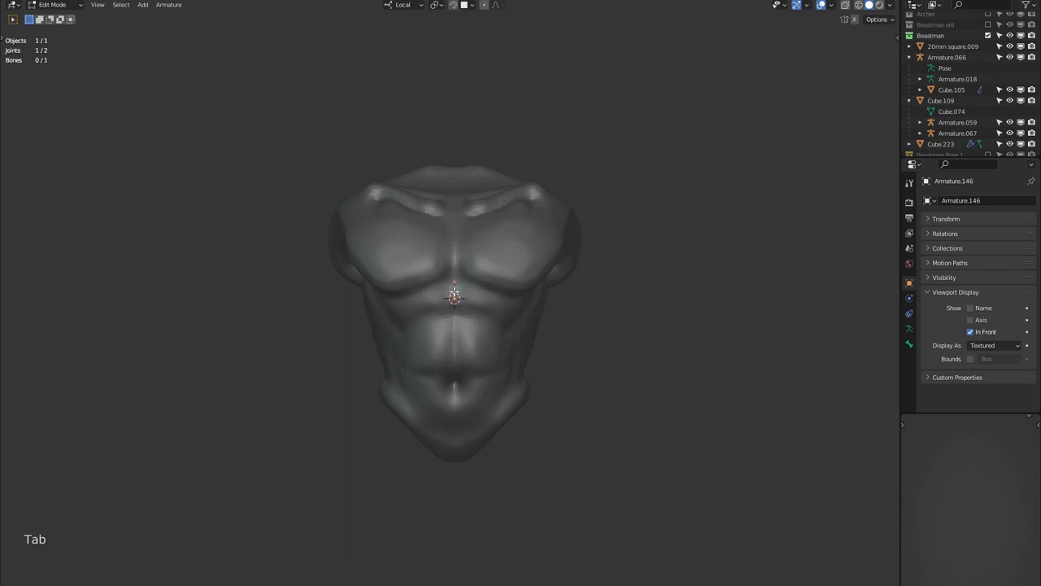
pyautogui.press('a')
pyautogui.press('g')
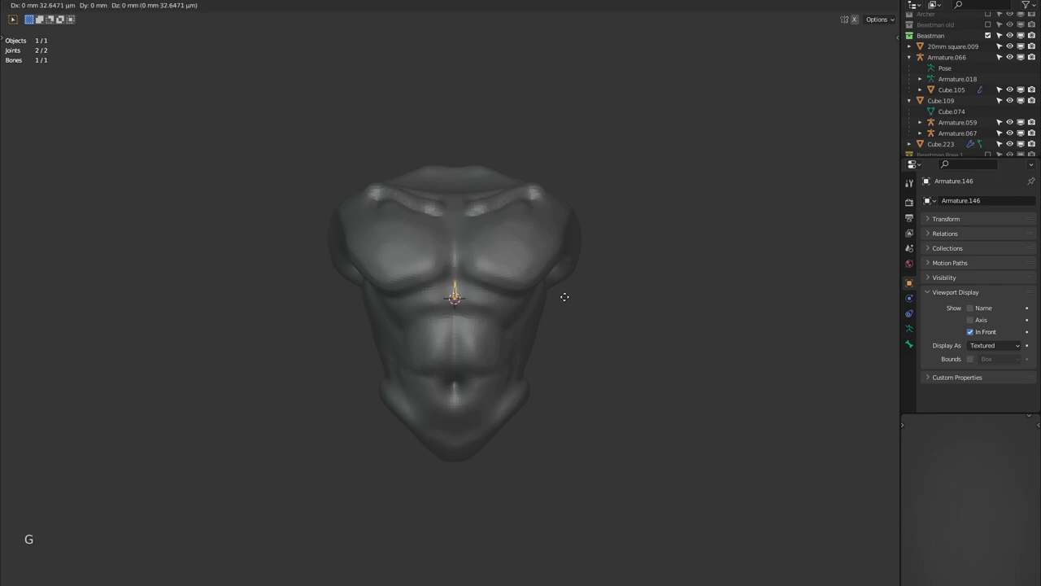
pyautogui.press('z')
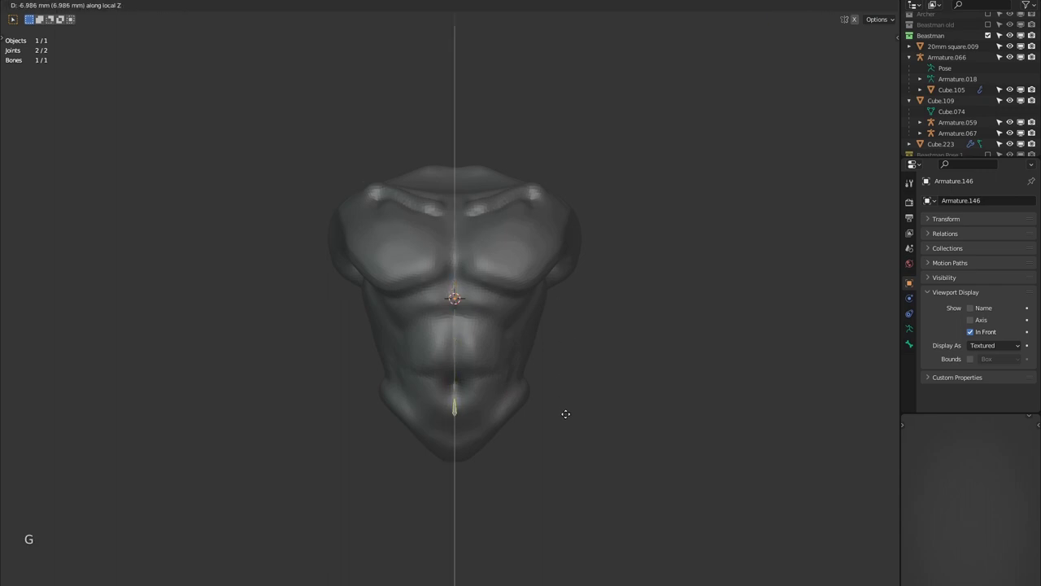
pyautogui.click(565, 415)
# Scale up the pelvis bone so it spans from the base of the torso to just above the navel
pyautogui.press('s')
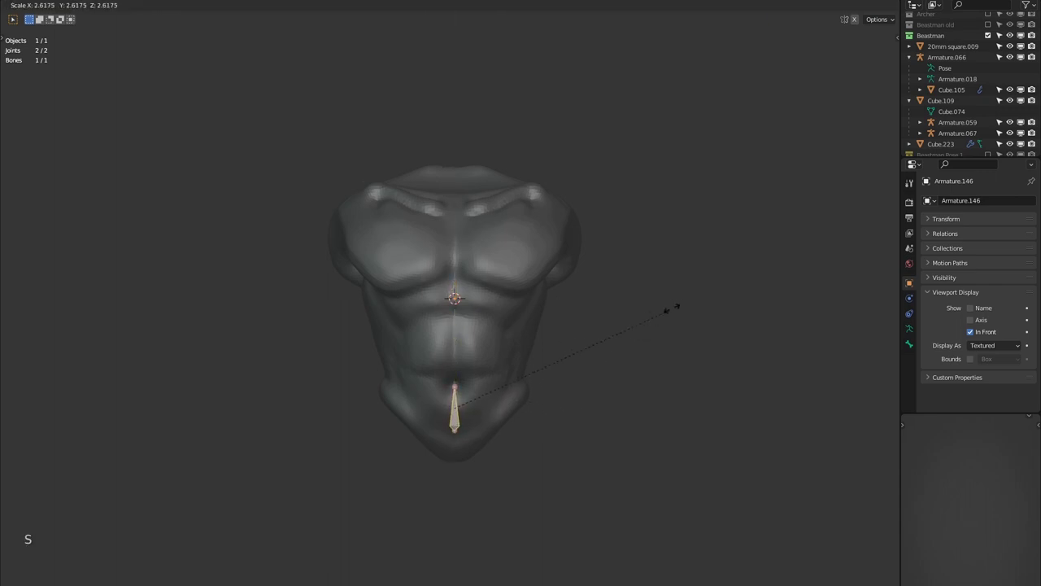
pyautogui.click(742, 262)
pyautogui.press('s')
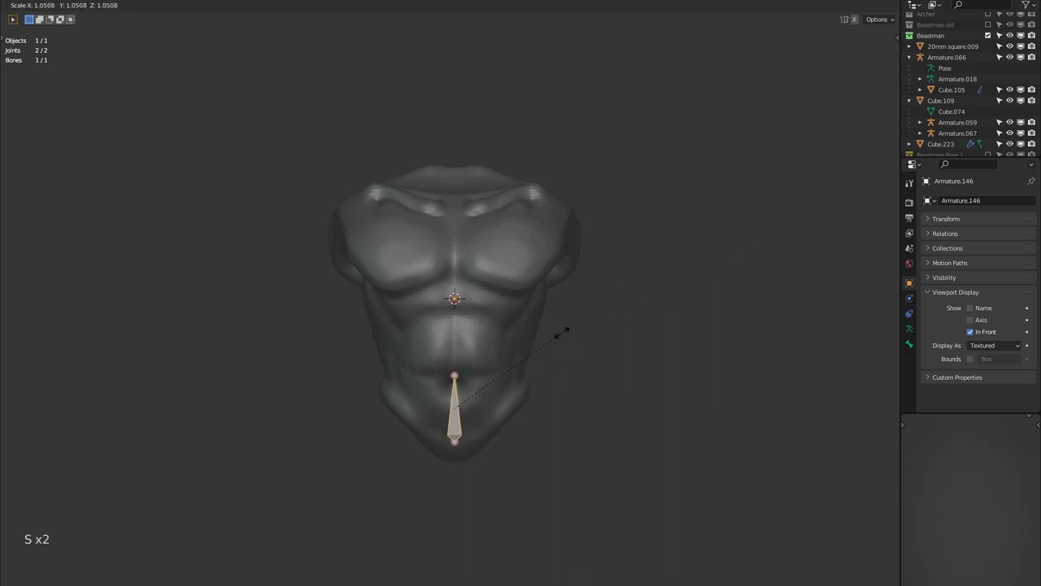
pyautogui.click(594, 293)
# From the left side view, extrude three more bones from the pelvis bone's upper joint, following the spine up to the neck
pyautogui.press('`')
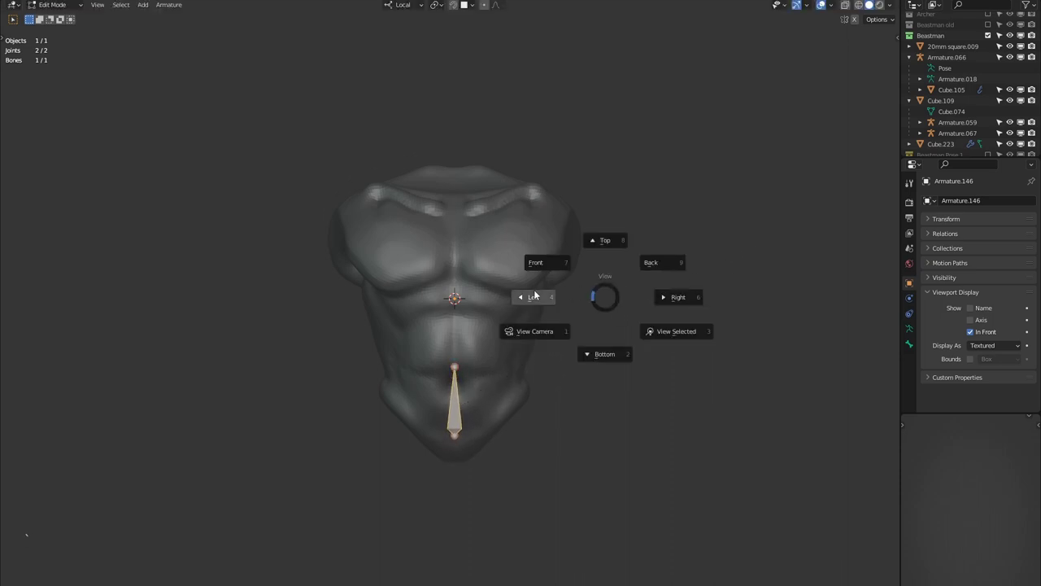
pyautogui.click(535, 296)
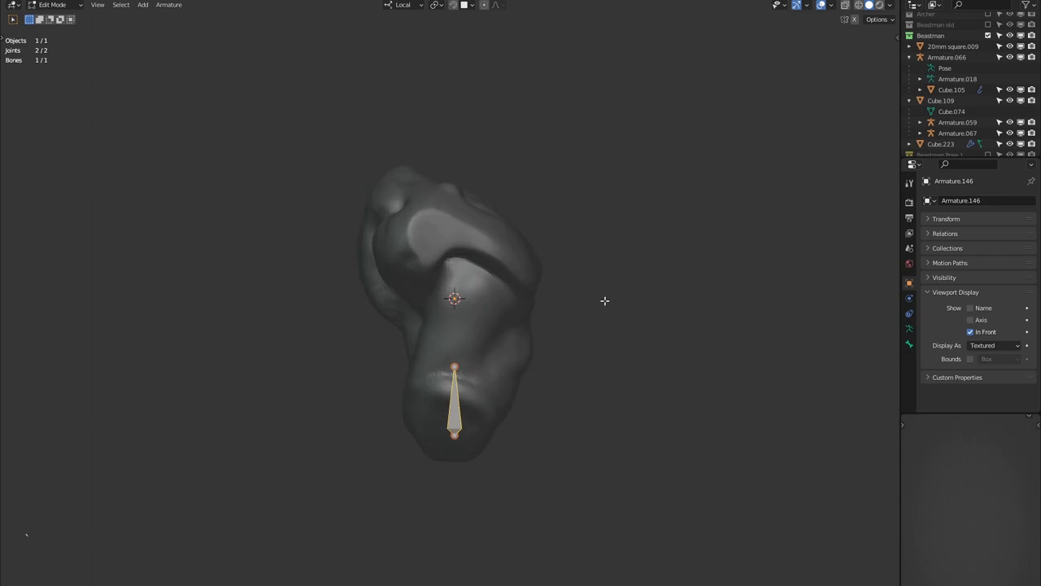
pyautogui.click(455, 367)
pyautogui.press('e')
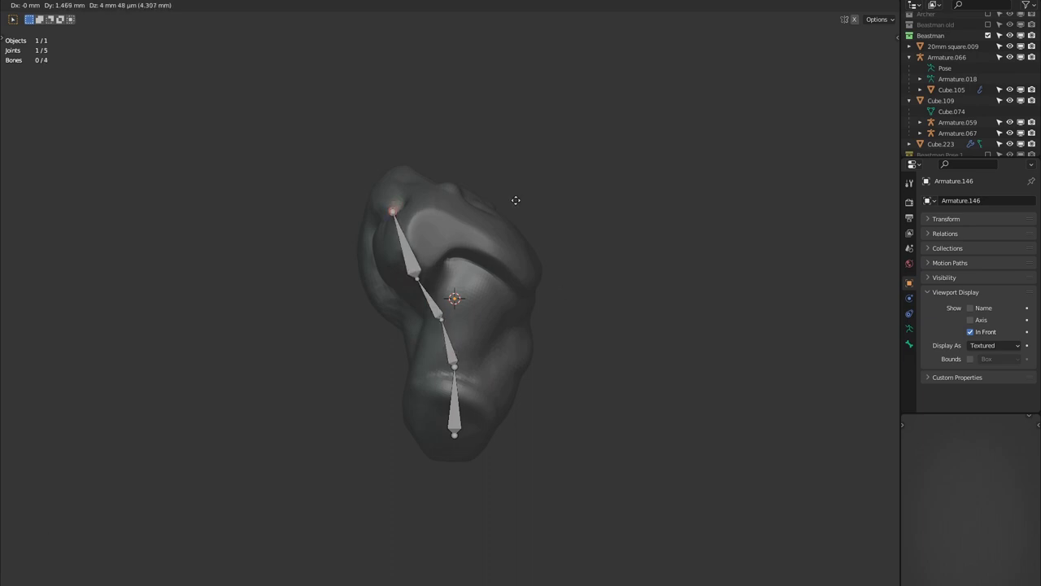
pyautogui.click(512, 201)
# Parent the torso mesh to the armature With Automatic Weights
pyautogui.press('Tab')
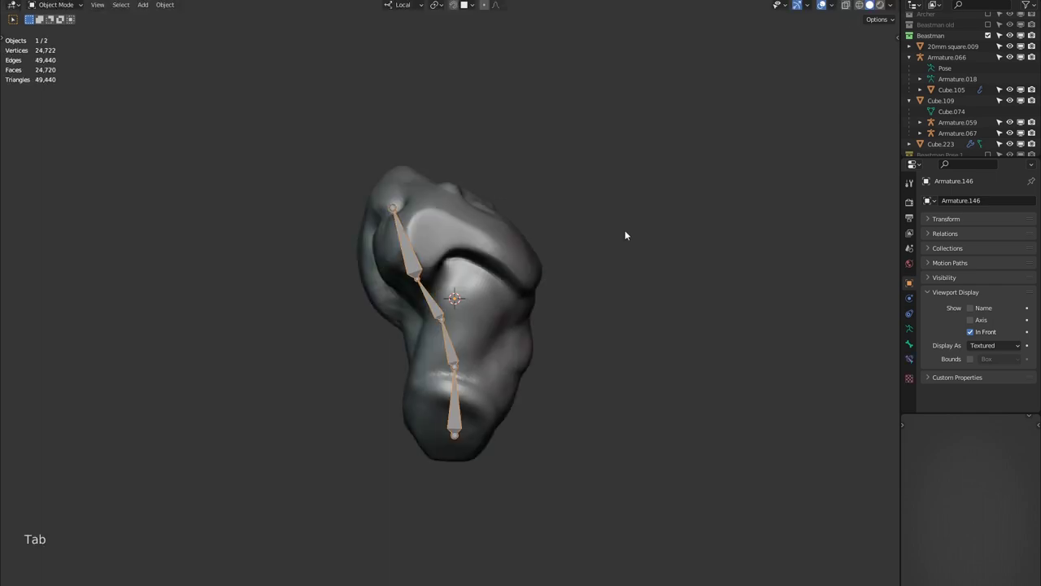
pyautogui.press('`')
pyautogui.click(607, 195)
pyautogui.click(505, 240)
pyautogui.hotkey('ctrl', 'p')
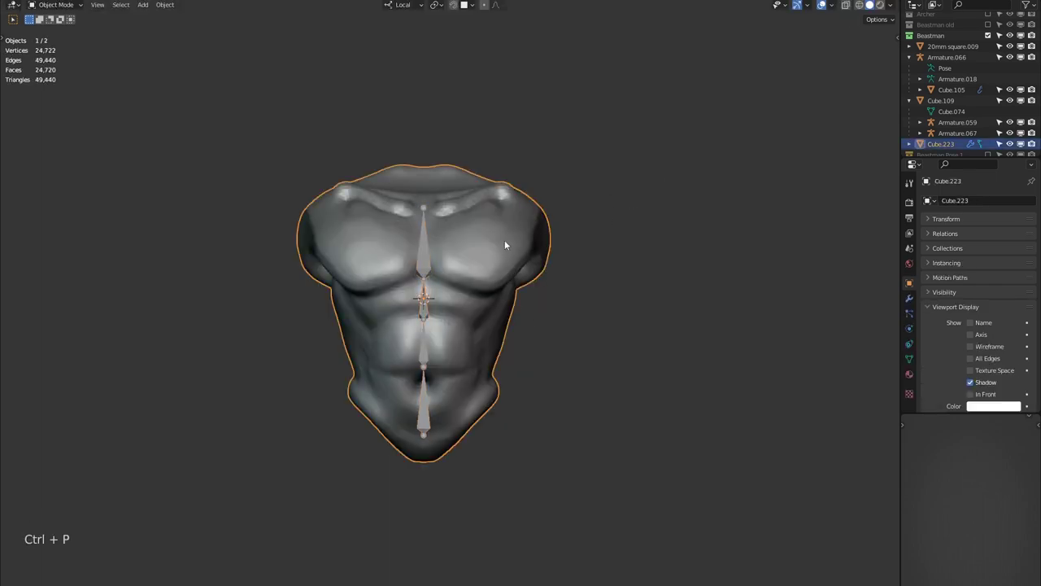
pyautogui.keyDown('shift'); pyautogui.click(425, 252); pyautogui.keyUp('shift')
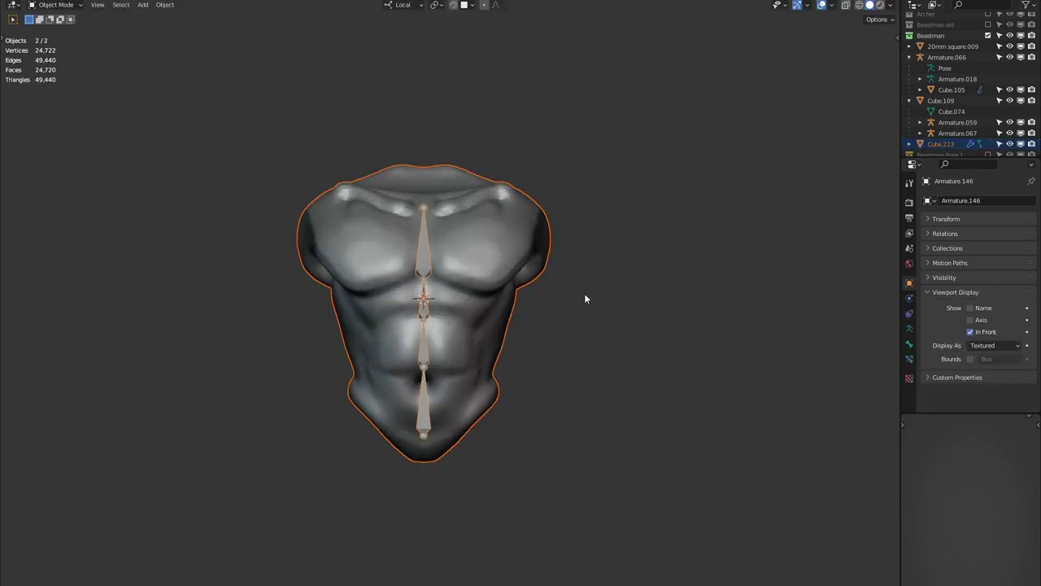
pyautogui.hotkey('ctrl', 'p')
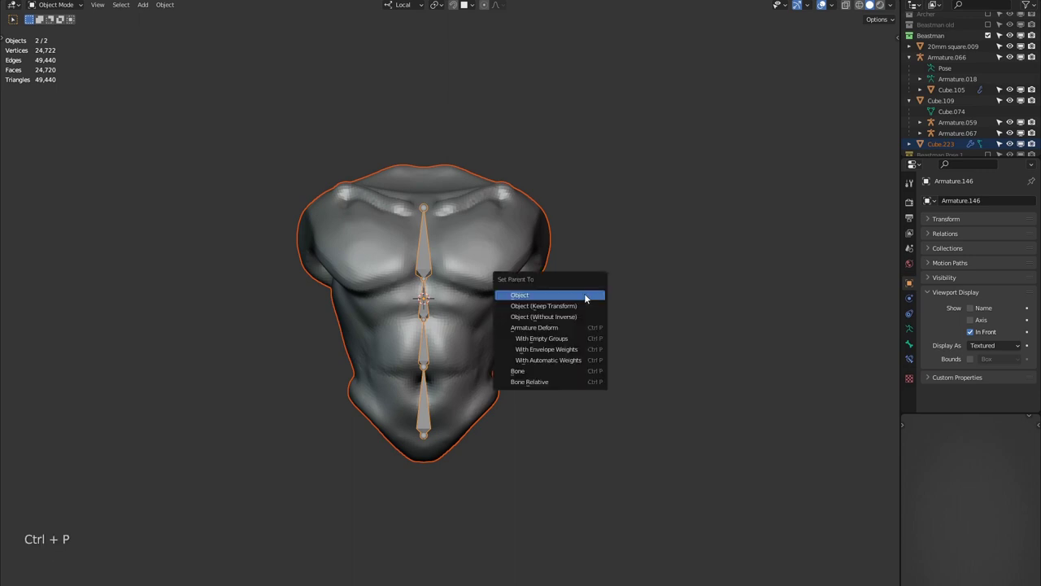
pyautogui.click(578, 359)
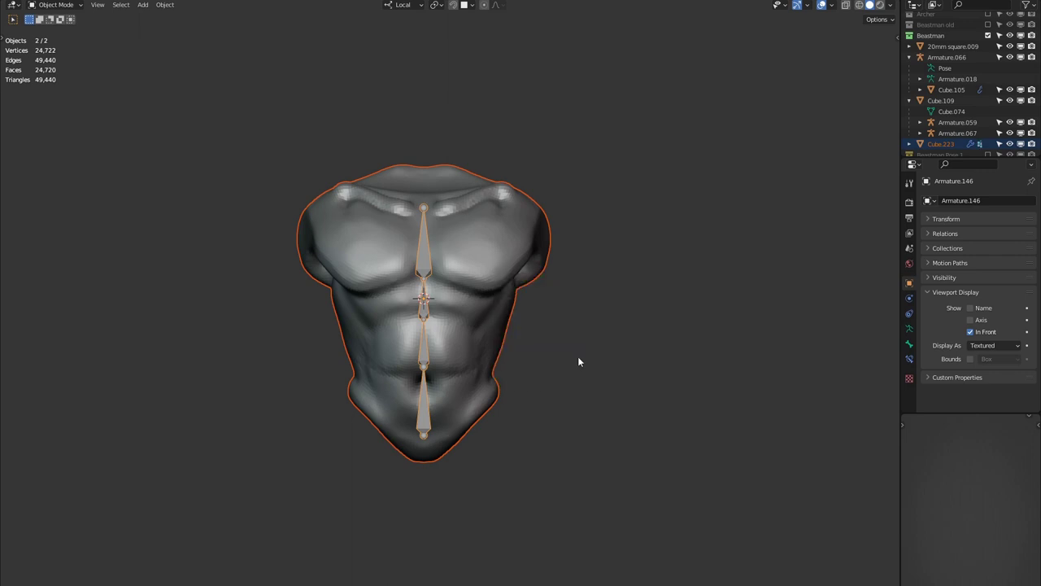
# In Pose Mode, trackball-rotate the topmost spine bone to twist the chest
pyautogui.click(425, 255)
pyautogui.click(426, 259)
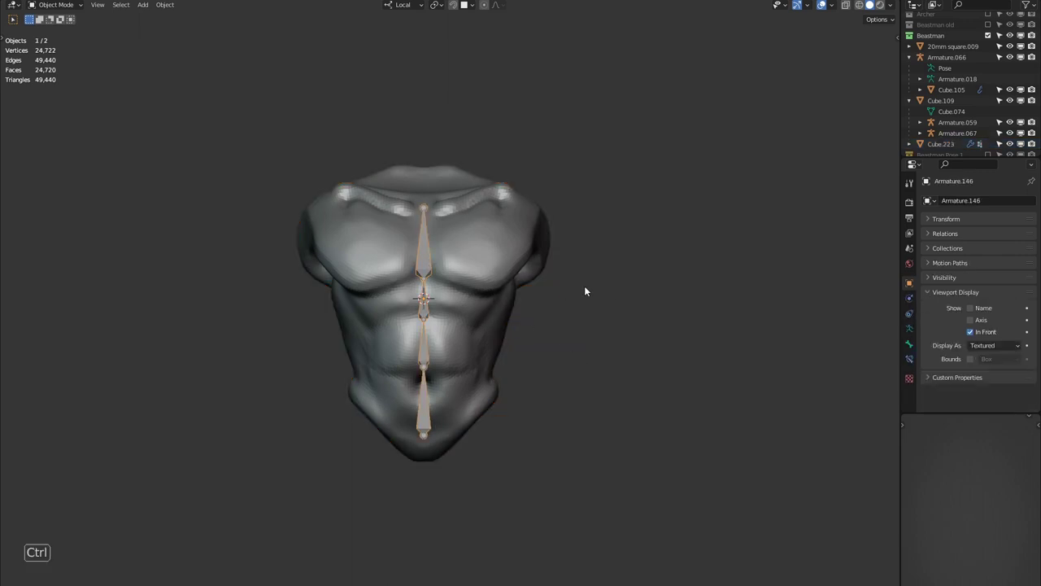
pyautogui.hotkey('ctrl', 'Tab')
pyautogui.press('r')
pyautogui.press('r')
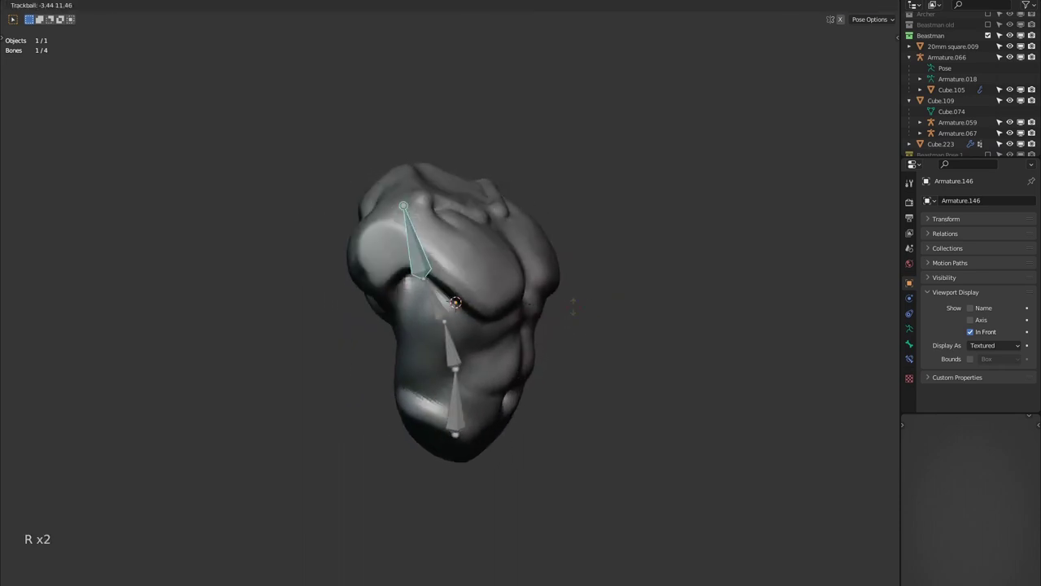
pyautogui.click(572, 298)
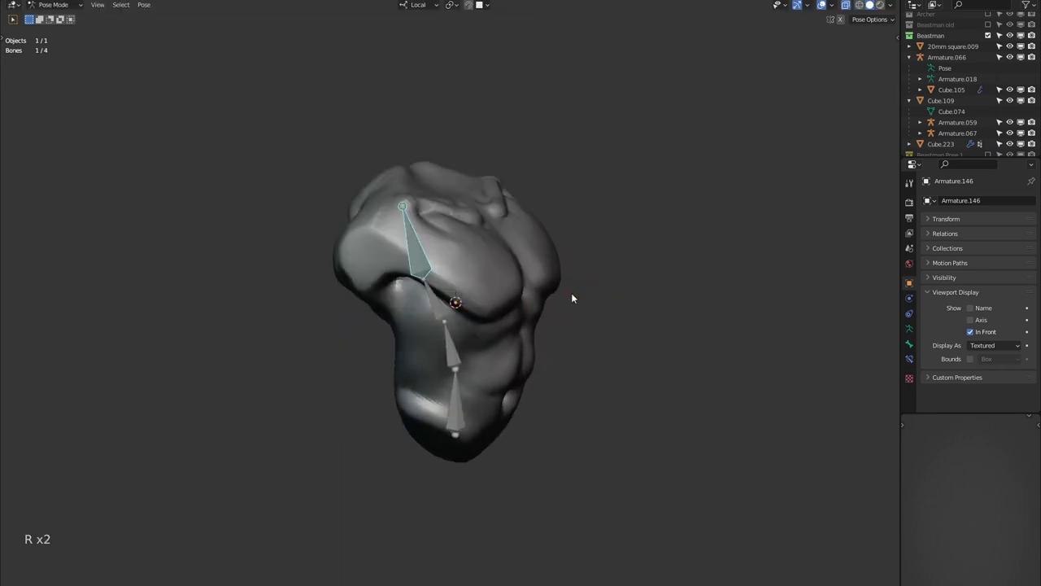
# Trackball-rotate the spine bone just below the chest bone to bend the torso further
pyautogui.click(445, 310)
pyautogui.press('r')
pyautogui.press('r')
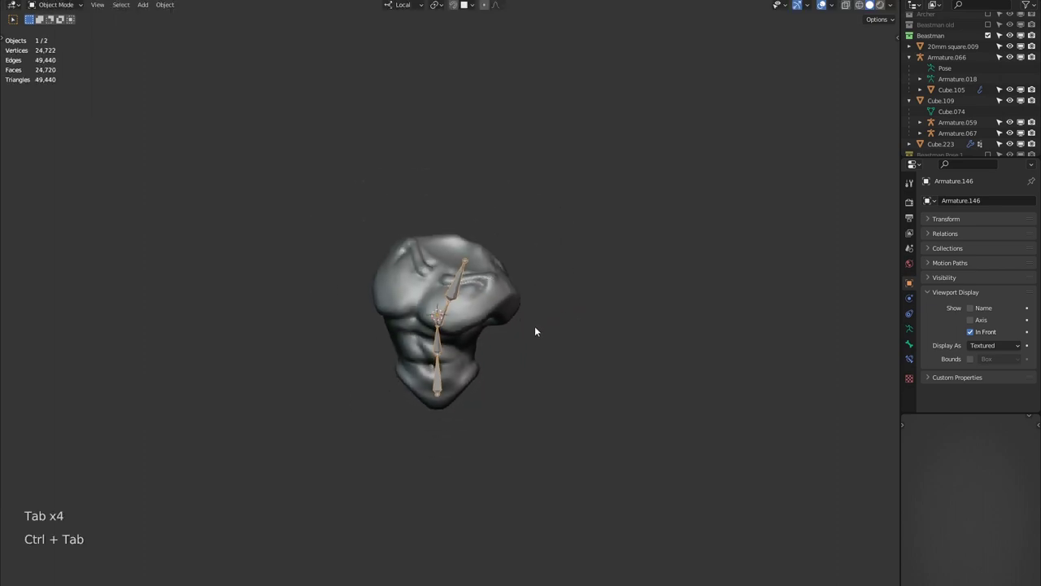
# Create a linked duplicate of the torso mesh beside the posed one and remove its modifiers to leave it unposed
pyautogui.moveTo(534, 325); pyautogui.dragTo(558, 311, button='middle')
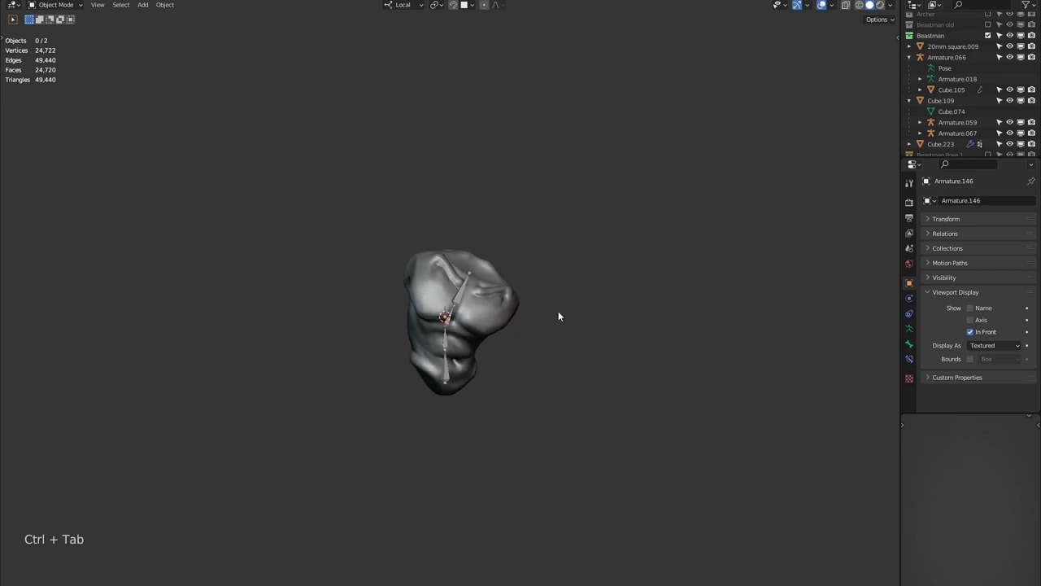
pyautogui.click(514, 310)
pyautogui.hotkey('alt', 'd')
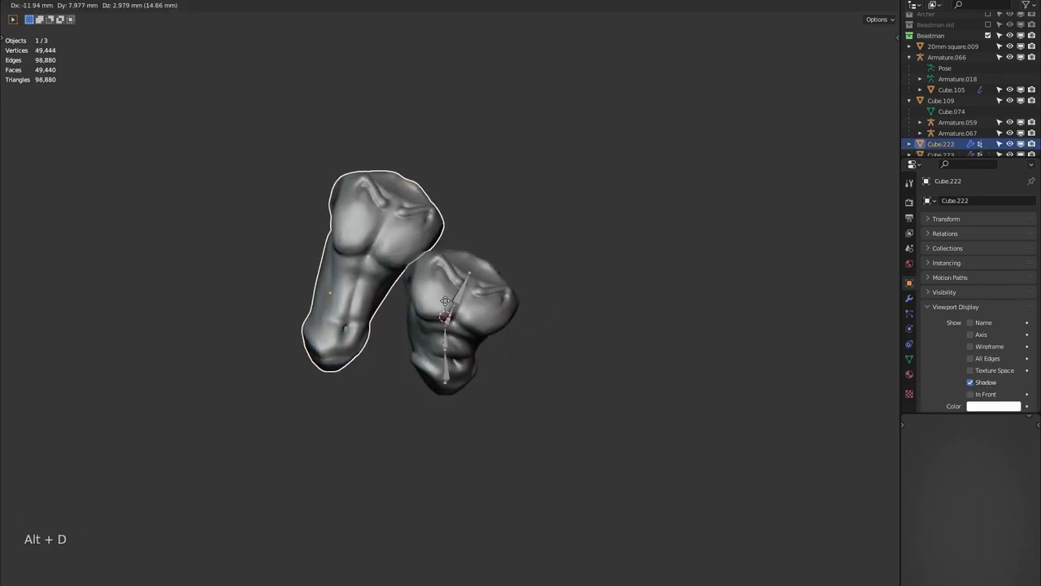
pyautogui.click(461, 264)
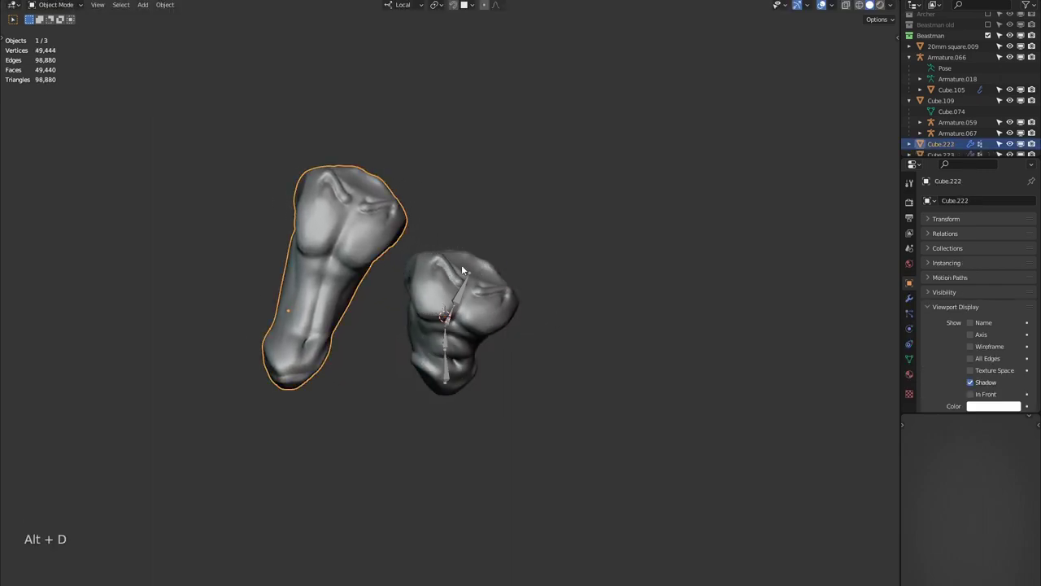
pyautogui.click(909, 298)
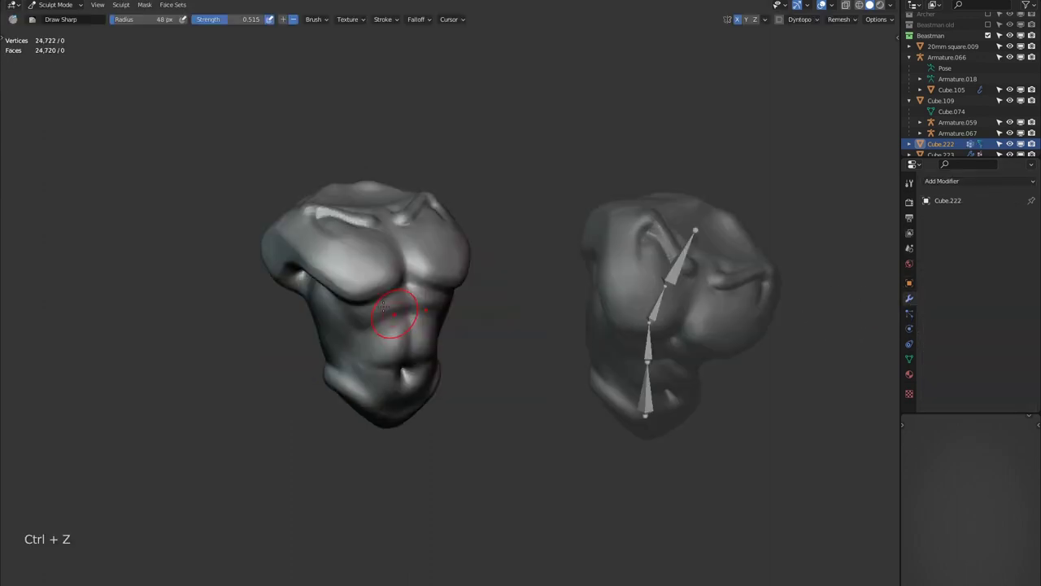
# Try pulling the unposed torso's chest outward with the Grab brush, and undo the stroke
pyautogui.press('g')
pyautogui.moveTo(349, 263); pyautogui.dragTo(278, 257)
pyautogui.hotkey('ctrl', 'z')
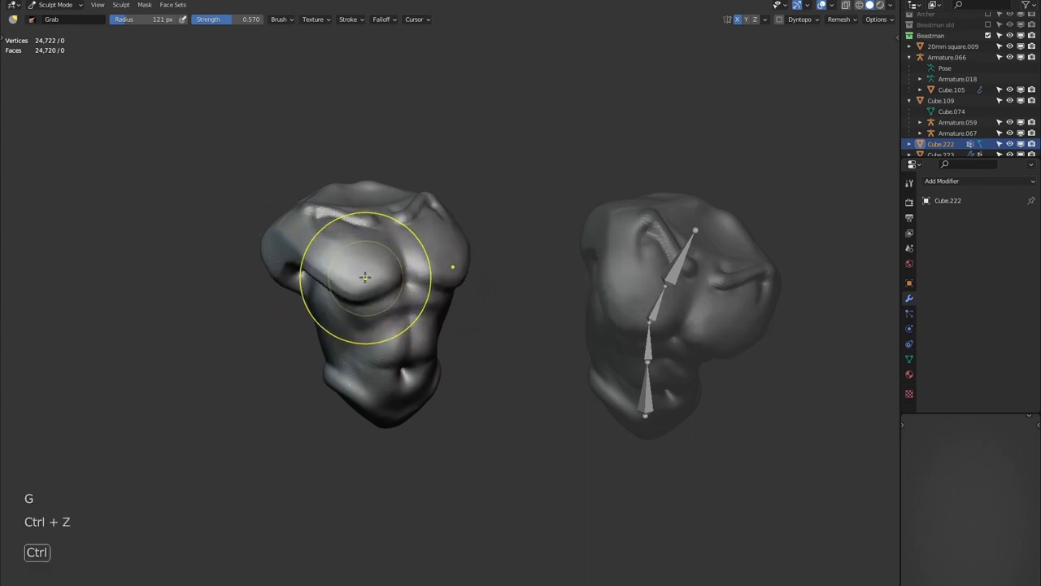
# Try pulling the unposed torso's shoulder outward with the Grab brush, and undo the stroke
pyautogui.moveTo(365, 277); pyautogui.dragTo(333, 260, button='middle')
pyautogui.moveTo(296, 237); pyautogui.dragTo(249, 243)
pyautogui.hotkey('ctrl', 'z')
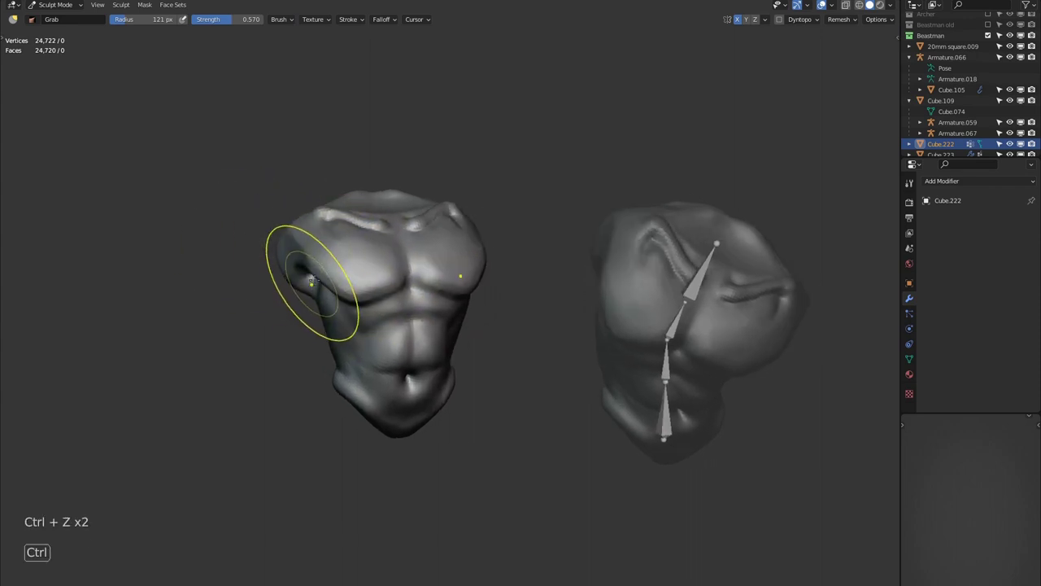
# Set the unposed torso's voxel size to 0.1828 and voxel-remesh it
pyautogui.moveTo(312, 282); pyautogui.dragTo(401, 283, button='middle')
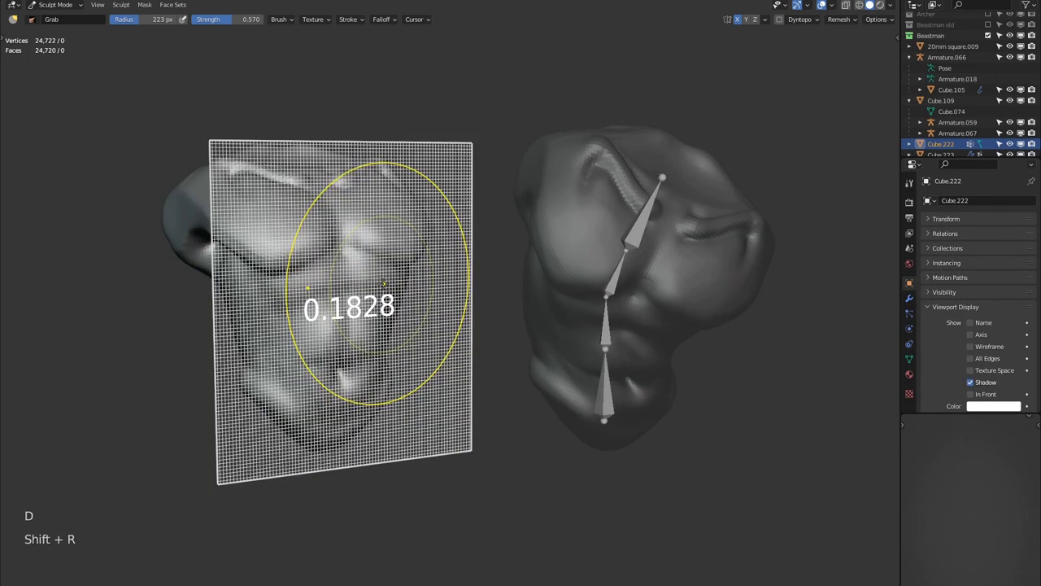
pyautogui.click(384, 282)
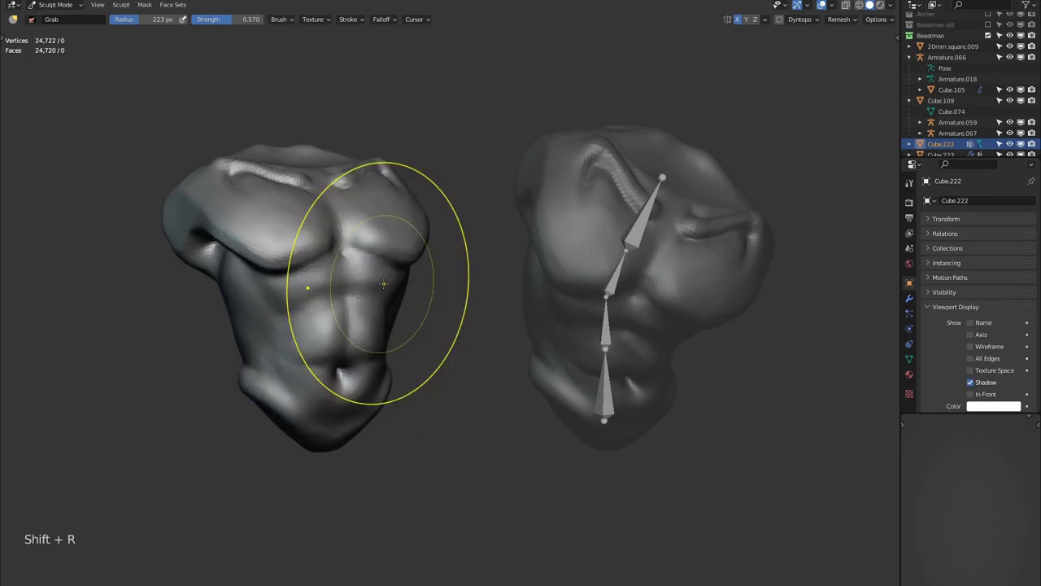
pyautogui.hotkey('ctrl', 'r')
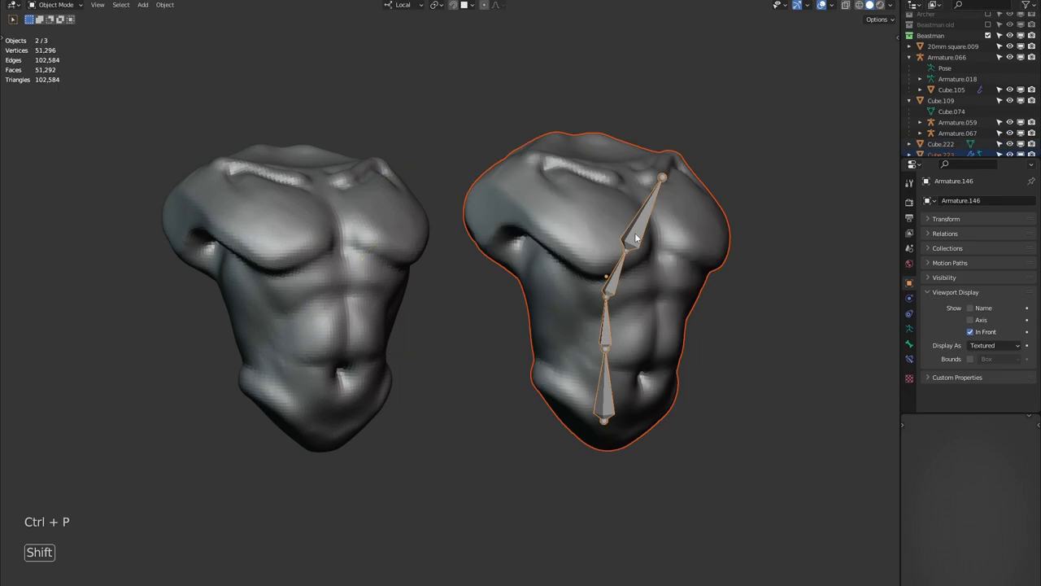
# Parent the remeshed torso to the spine armature with automatic weights
pyautogui.hotkey('ctrl', 'p')
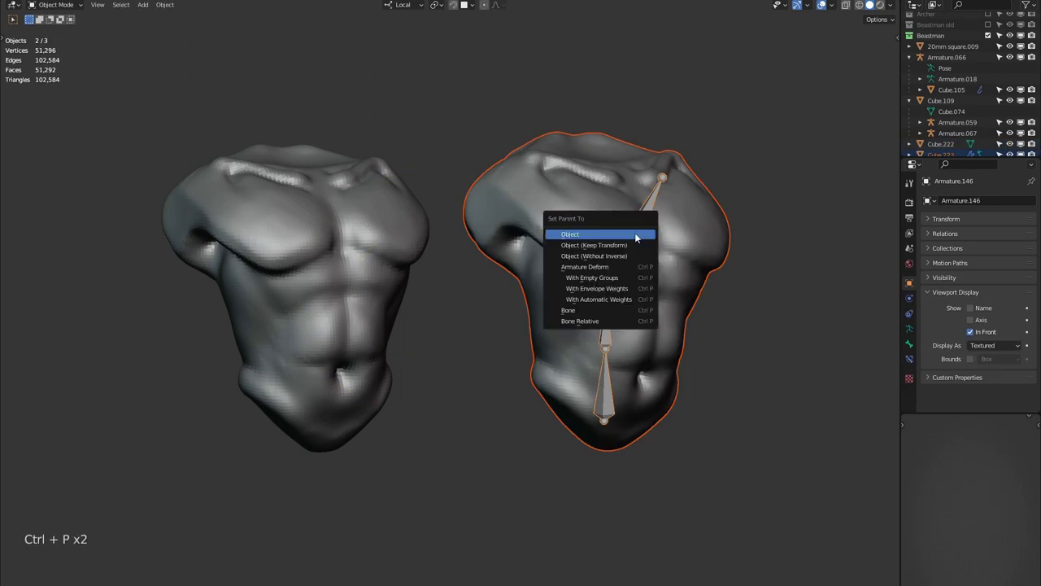
pyautogui.click(640, 298)
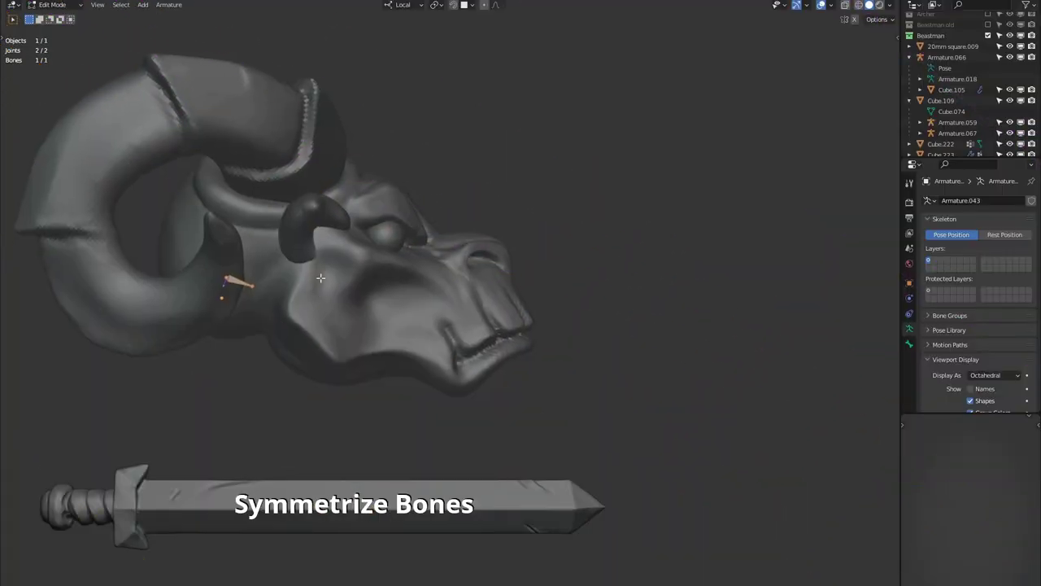
# Move, enlarge and rotate the head armature's bone so it runs along the lower jaw
pyautogui.press('g')
pyautogui.click(435, 342)
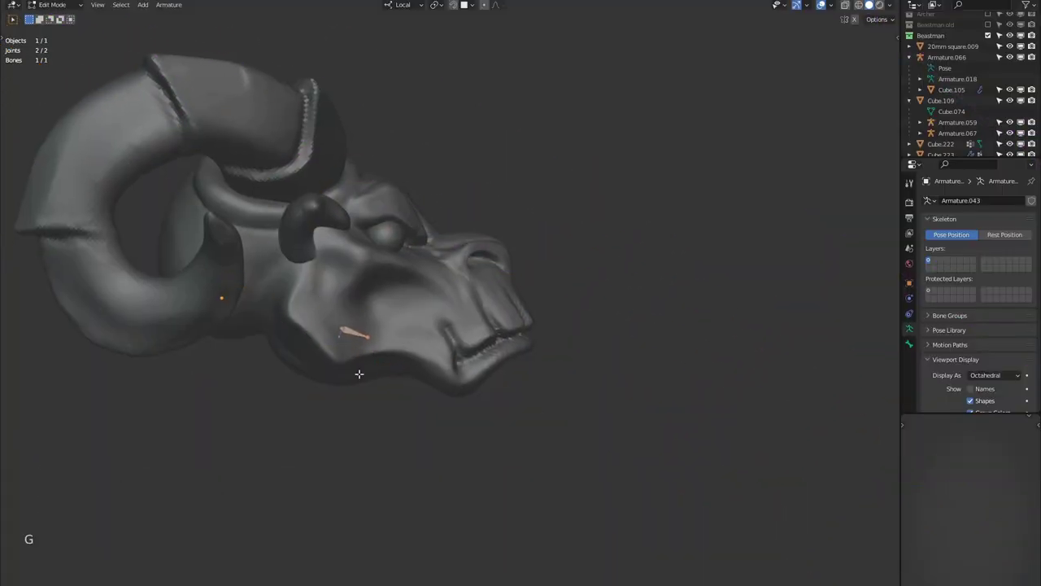
pyautogui.press('s')
pyautogui.click(530, 427)
pyautogui.press('r')
pyautogui.click(557, 391)
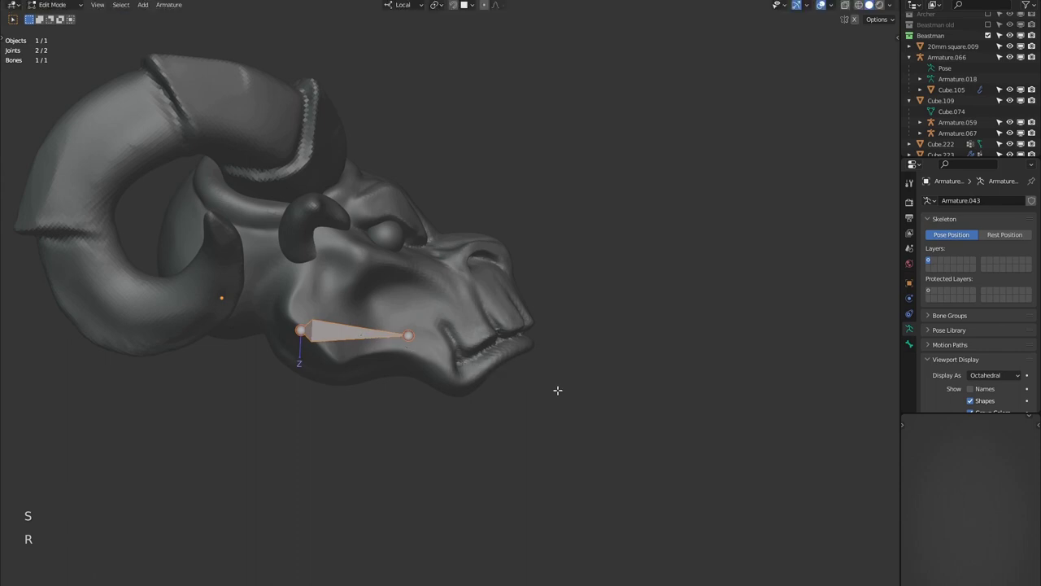
pyautogui.press('g')
pyautogui.click(576, 391)
pyautogui.press('r')
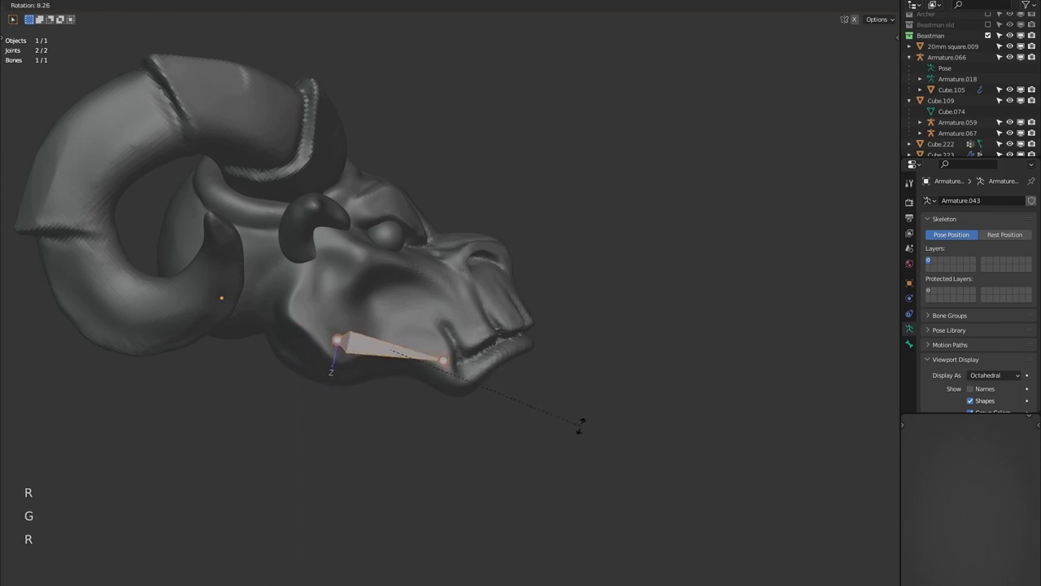
pyautogui.click(576, 453)
# Extrude a second bone from the jaw bone's tip toward the front of the lower lip
pyautogui.click(559, 393)
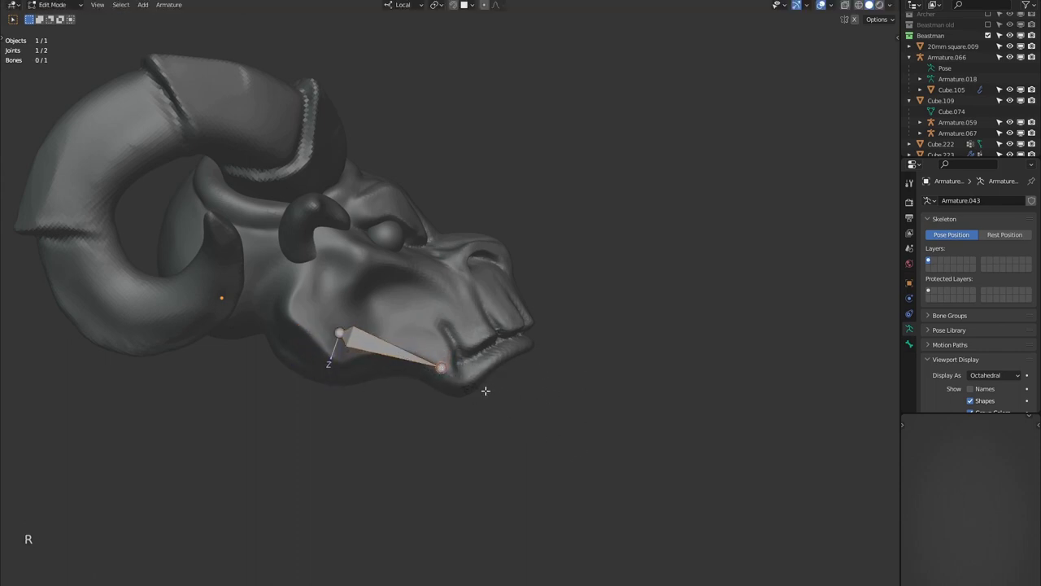
pyautogui.press('e')
pyautogui.click(555, 363)
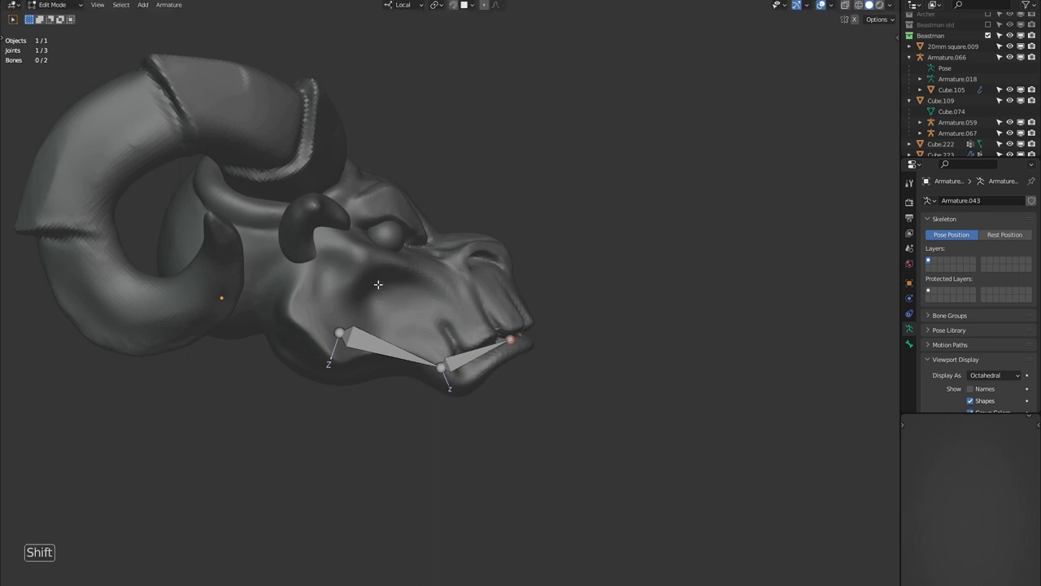
# Add a separate bone to the head armature, move it up to the forehead and rotate it
pyautogui.hotkey('shift', 'a')
pyautogui.press('g')
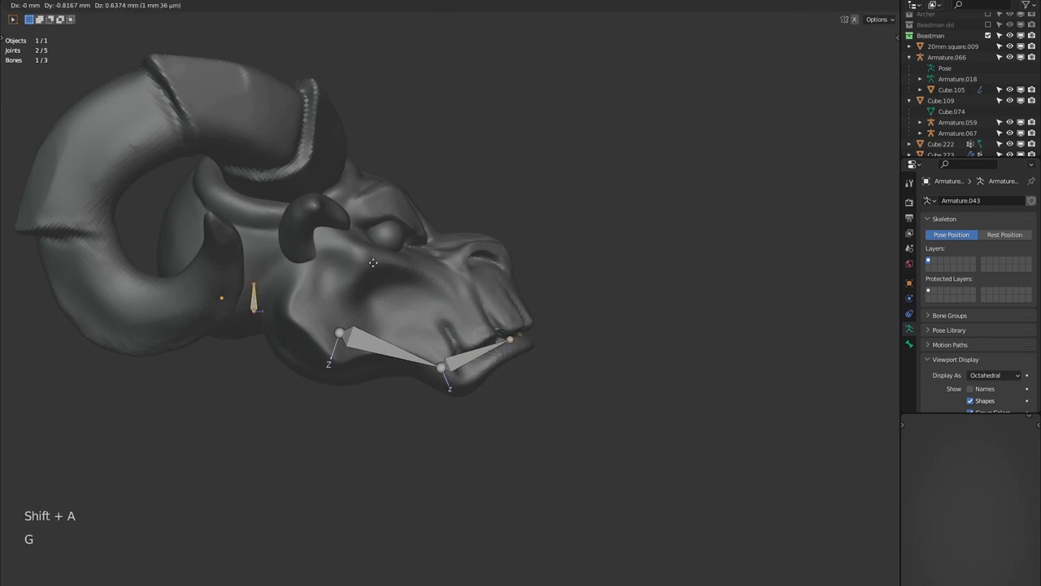
pyautogui.click(435, 218)
pyautogui.press('r')
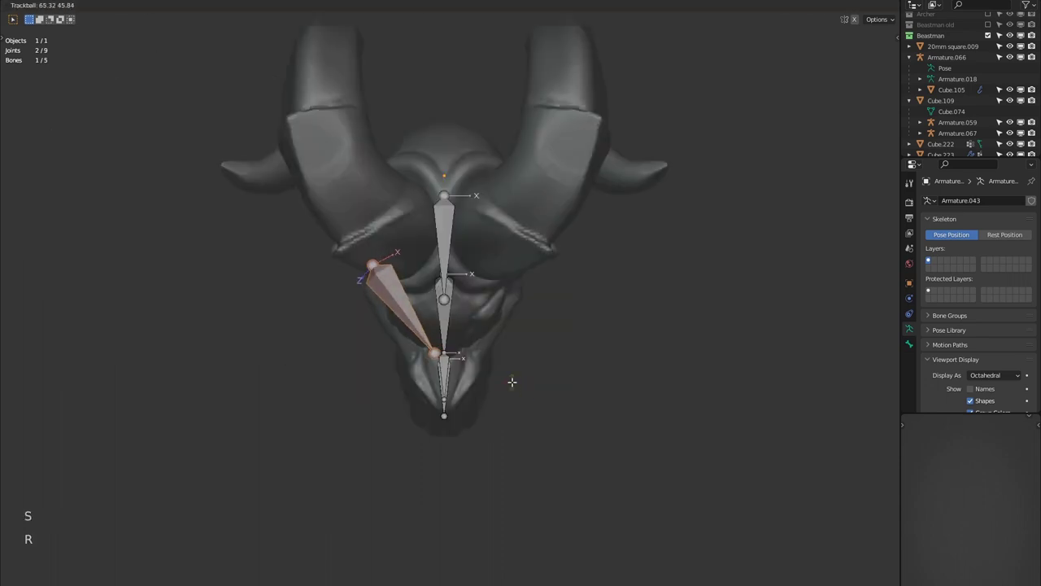
# Finish angling the off-centre bone along the brow ridge and move it up onto the brow in side view
pyautogui.click(511, 381)
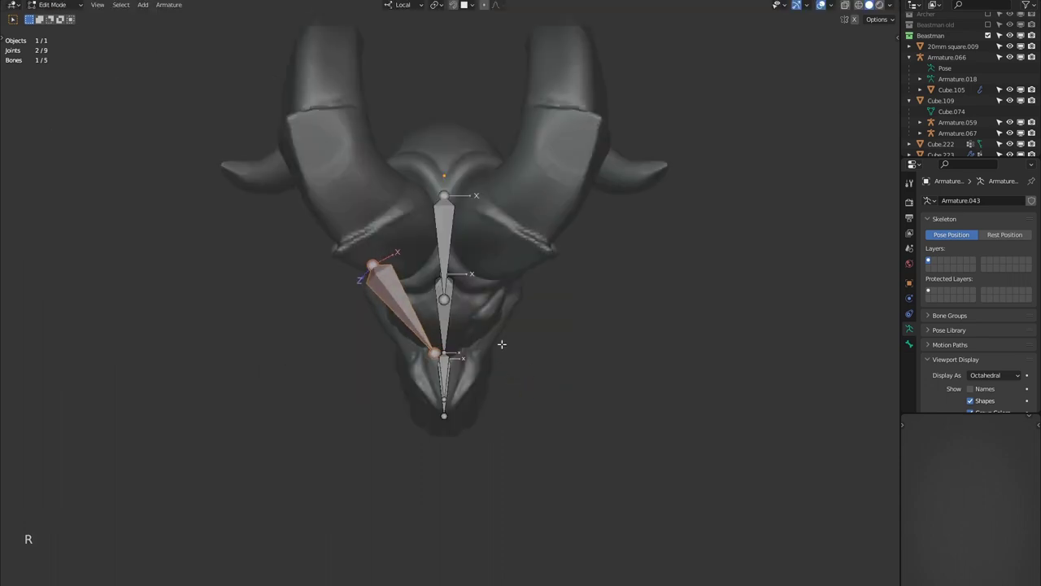
pyautogui.press('`')
pyautogui.click(419, 333)
pyautogui.press('g')
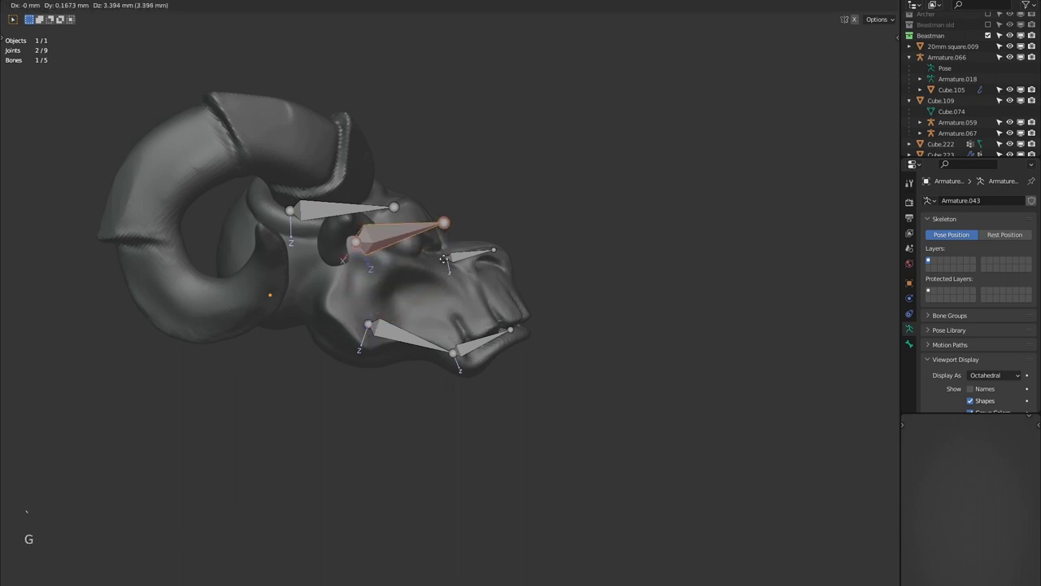
pyautogui.click(482, 238)
# Rename the brow bone as brow.r
pyautogui.press('t')
pyautogui.press('t')
pyautogui.press('F2')
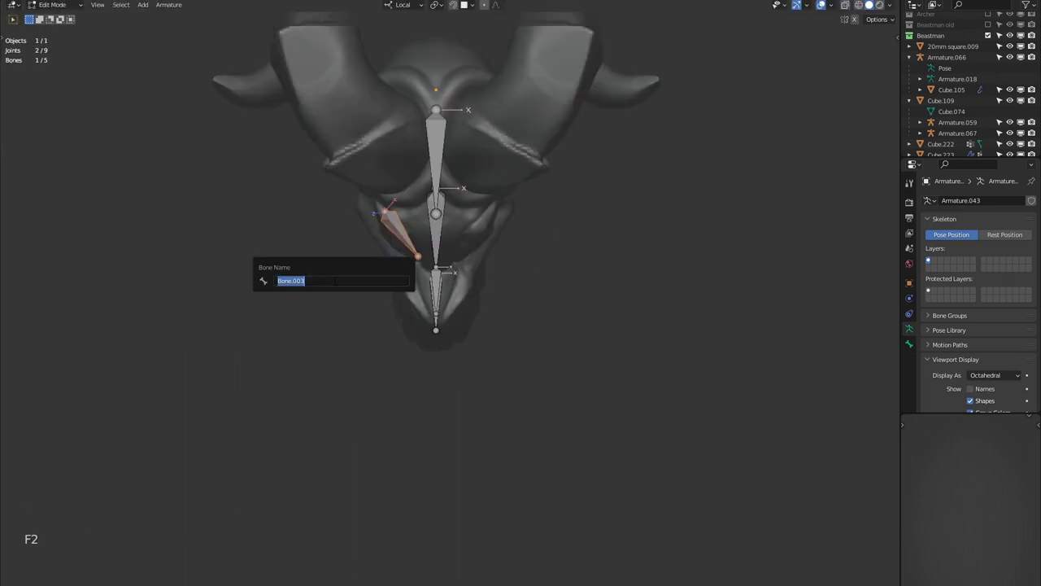
pyautogui.write('E')
pyautogui.write('row r')
pyautogui.press('Return')
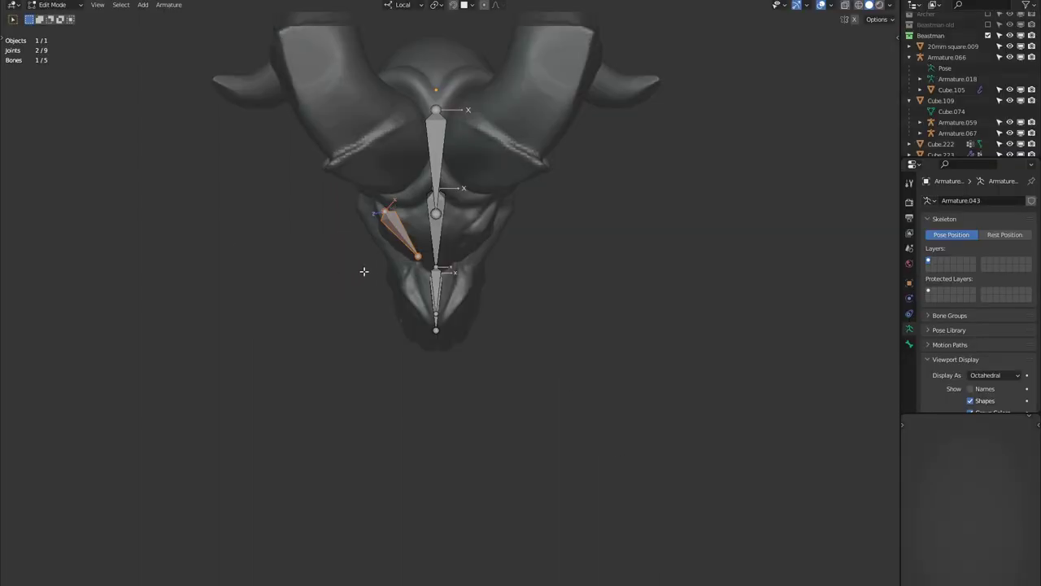
# Select all bones of the head armature and symmetrize them
pyautogui.press('a')
pyautogui.rightClick(340, 290)
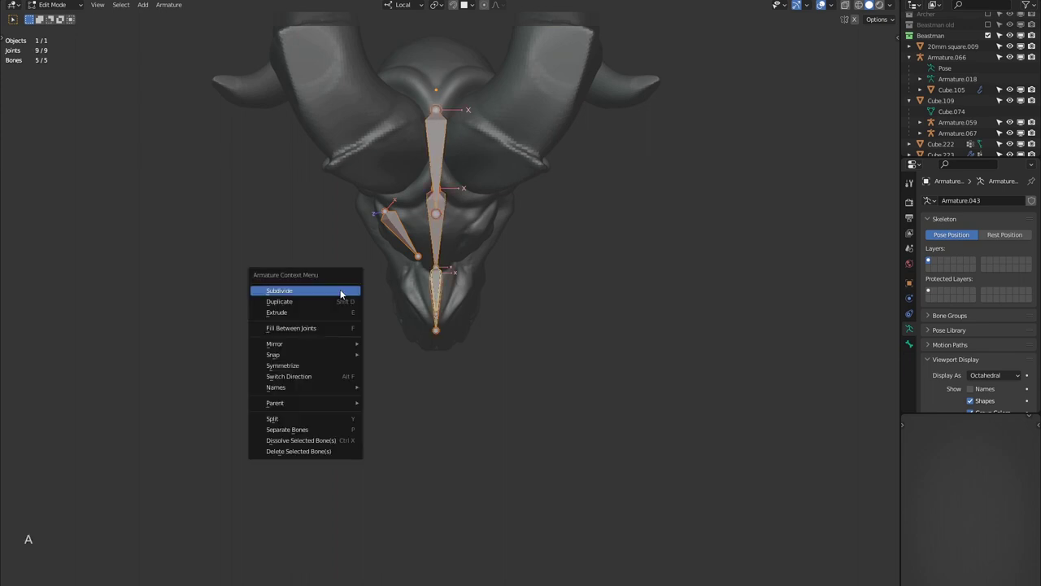
pyautogui.click(342, 366)
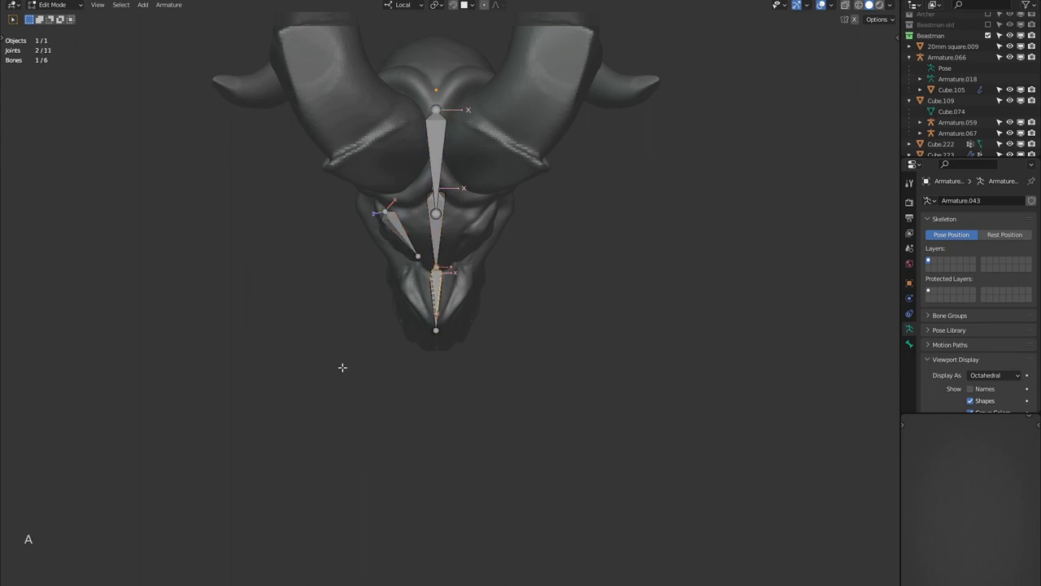
# Leave armature editing, select the head mesh for sculpting and examine its Symmetry settings
pyautogui.moveTo(286, 289); pyautogui.dragTo(307, 213, button='middle')
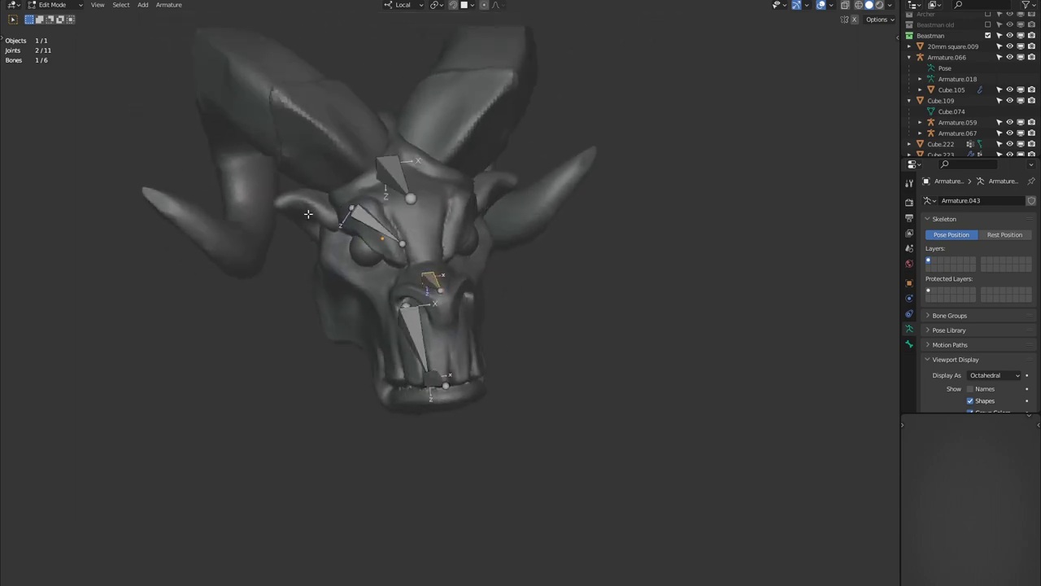
pyautogui.press('Tab')
pyautogui.click(429, 230)
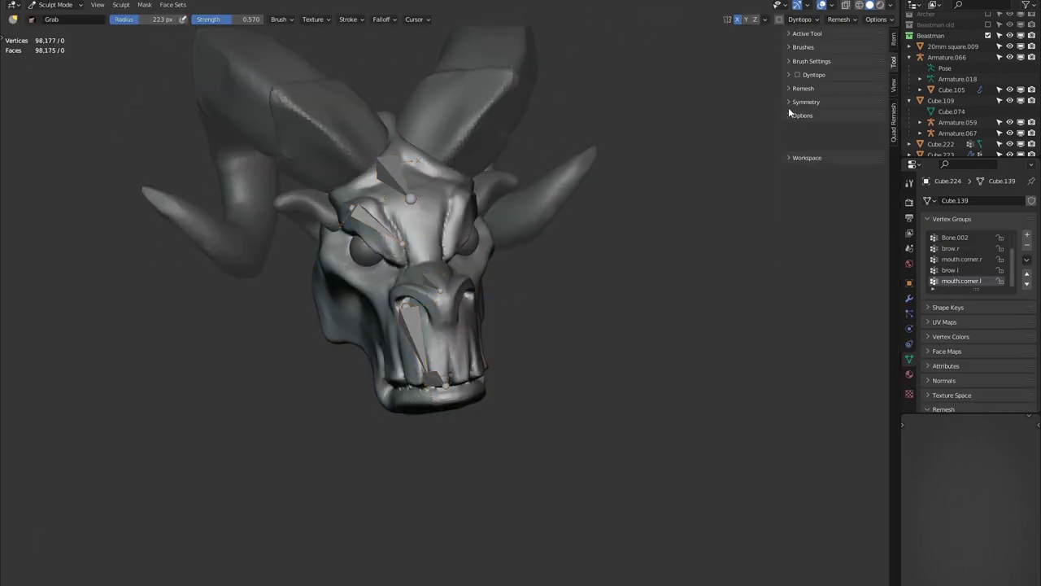
pyautogui.click(788, 104)
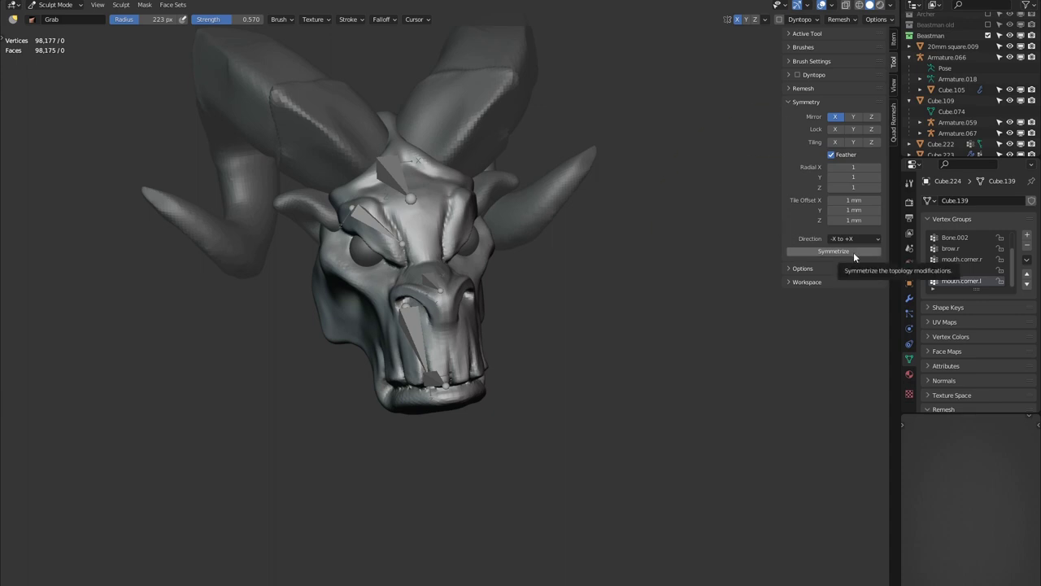
pyautogui.press('n')
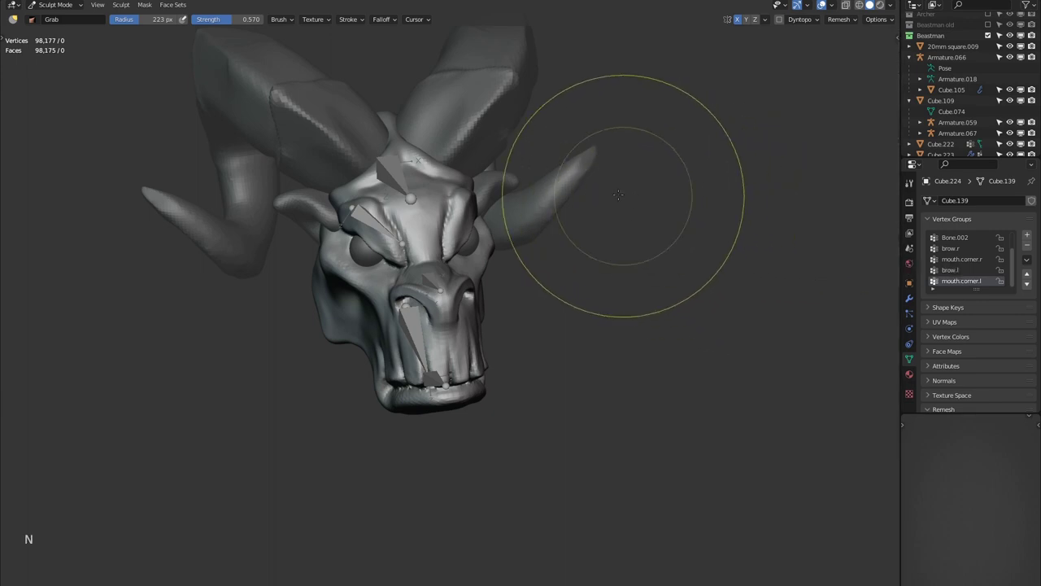
# Symmetrize the head mesh across its X axis with the -X option
pyautogui.press('u')
pyautogui.press('F7')
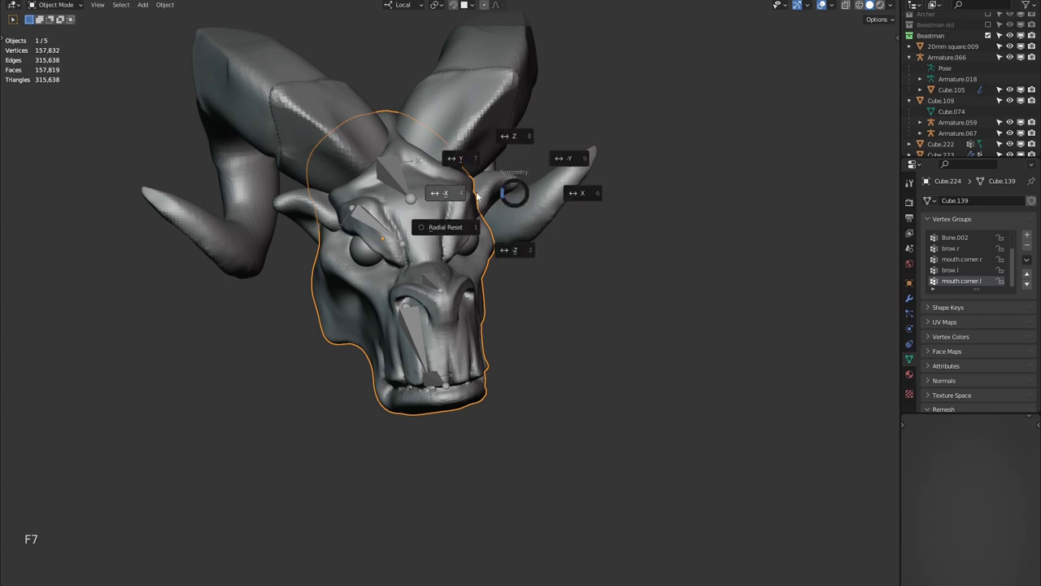
pyautogui.click(477, 195)
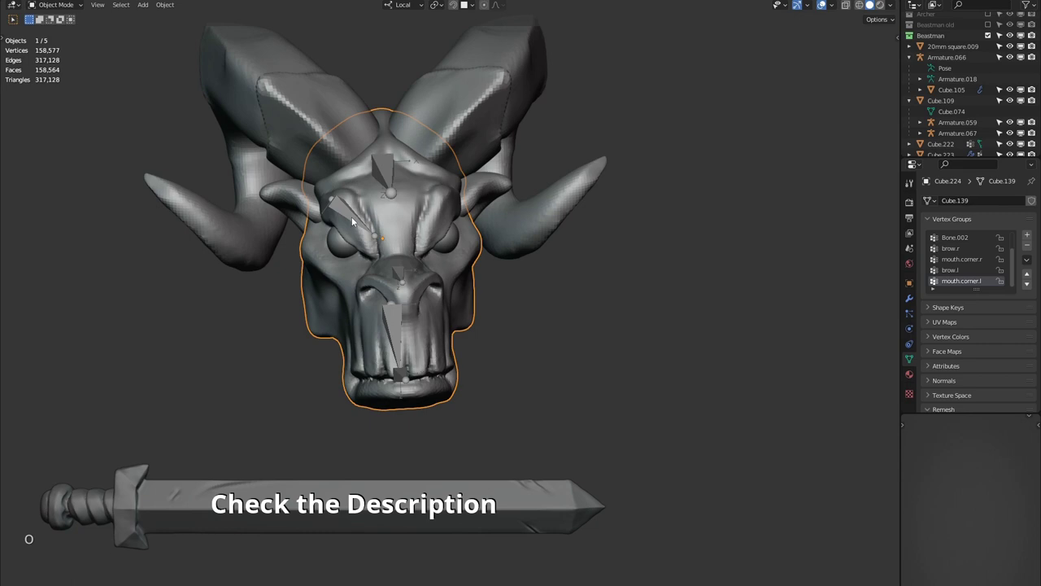
# Edit the head armature again and symmetrize all its bones to mirror the brow bone to the other side
pyautogui.click(352, 217)
pyautogui.keyDown('shift'); pyautogui.moveTo(367, 167); pyautogui.dragTo(412, 177, button='middle'); pyautogui.keyUp('shift')
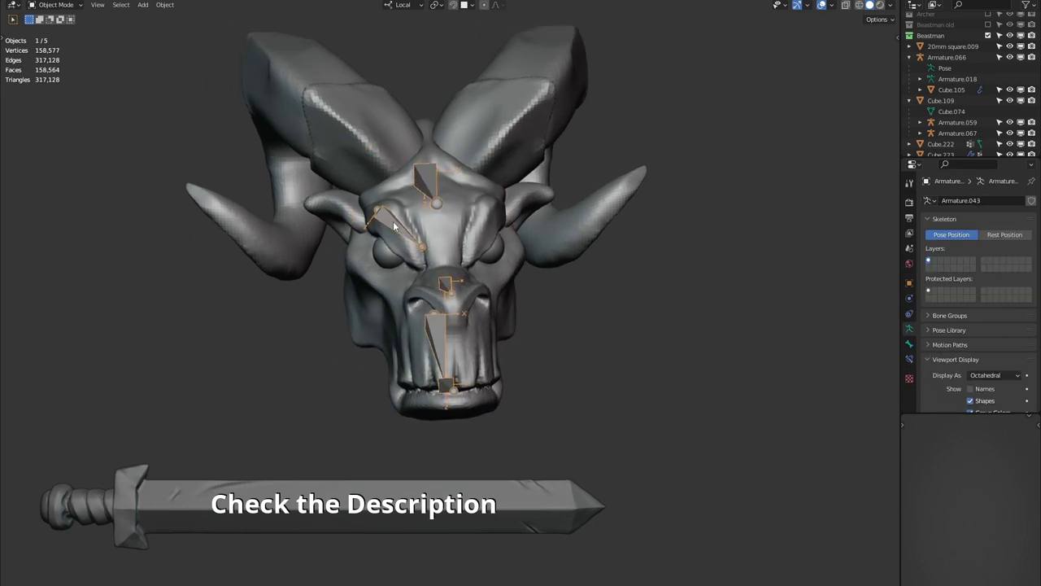
pyautogui.press('a')
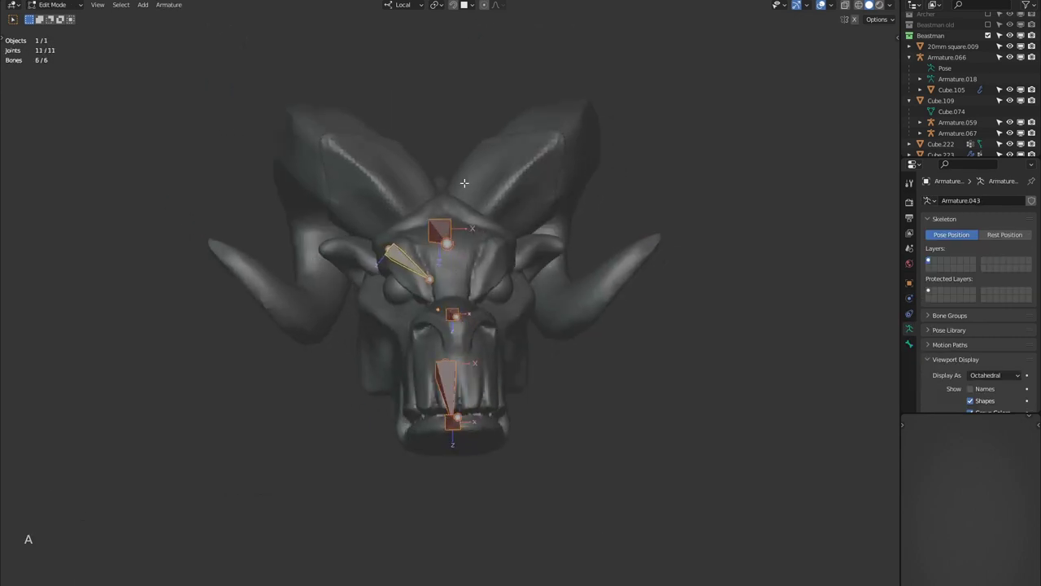
pyautogui.rightClick(433, 236)
pyautogui.click(432, 234)
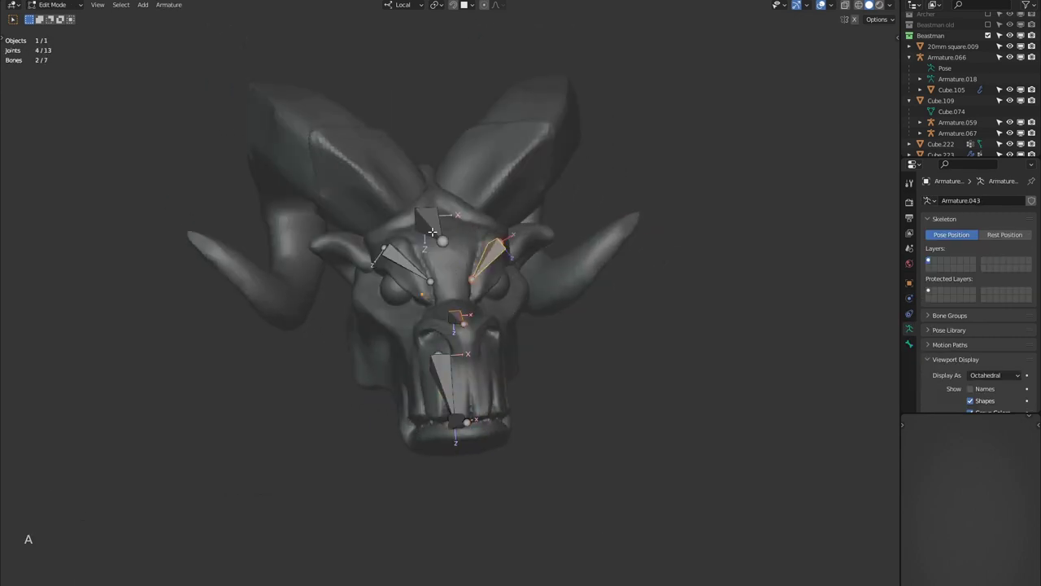
# Switch the head armature to Pose Mode and trackball-rotate a bone to test the rig
pyautogui.moveTo(630, 166); pyautogui.dragTo(567, 226, button='middle')
pyautogui.press('Tab')
pyautogui.hotkey('ctrl', 'Tab')
pyautogui.press('r')
pyautogui.press('r')
pyautogui.click(554, 238)
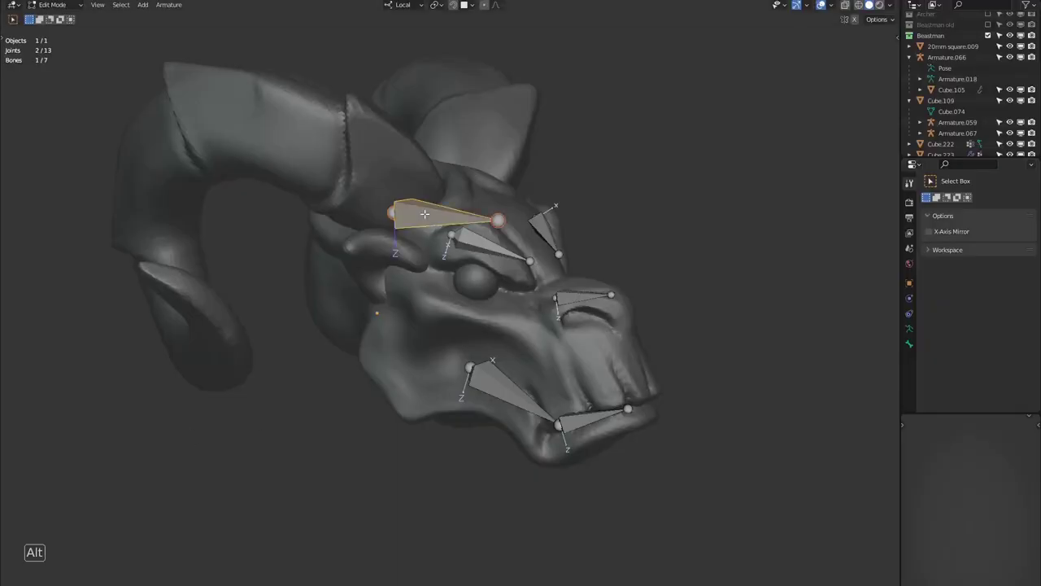
# Switch the direction of head armature bones in Edit Mode, including the brow bone above the eye
pyautogui.hotkey('alt', 'f')
pyautogui.hotkey('alt', 'f')
pyautogui.hotkey('alt', 'f')
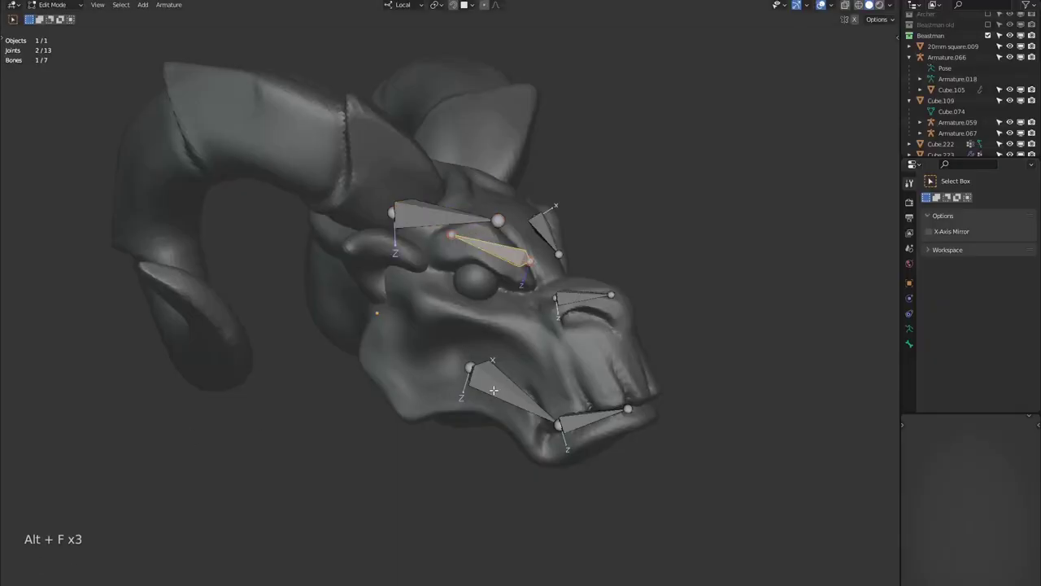
pyautogui.hotkey('alt', 'f')
pyautogui.hotkey('alt', 'f')
pyautogui.hotkey('alt', 'f')
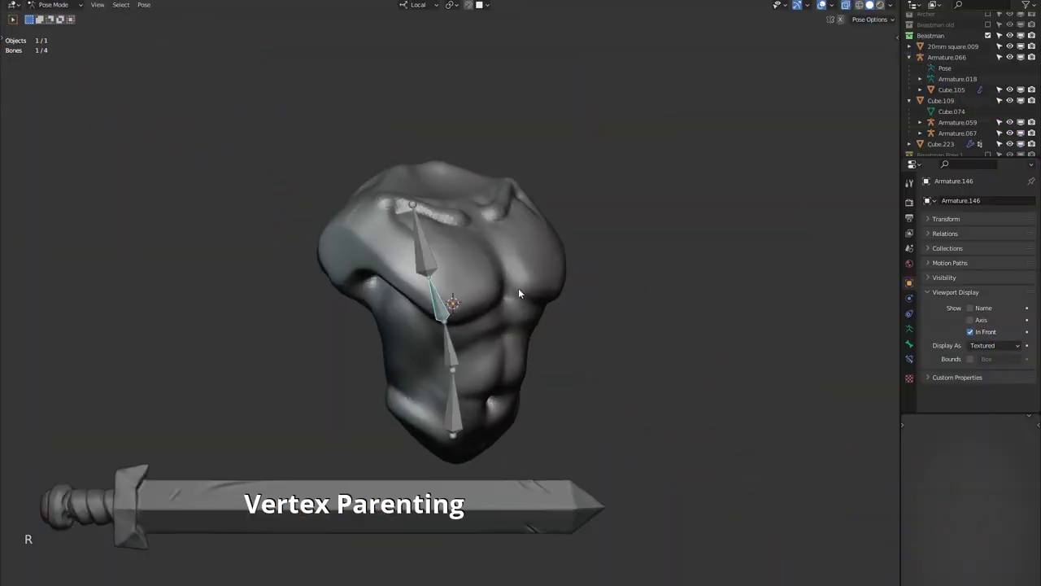
# Pose the torso by trackball-rotating the second spine bone from the top and rotating the topmost bone
pyautogui.press('r')
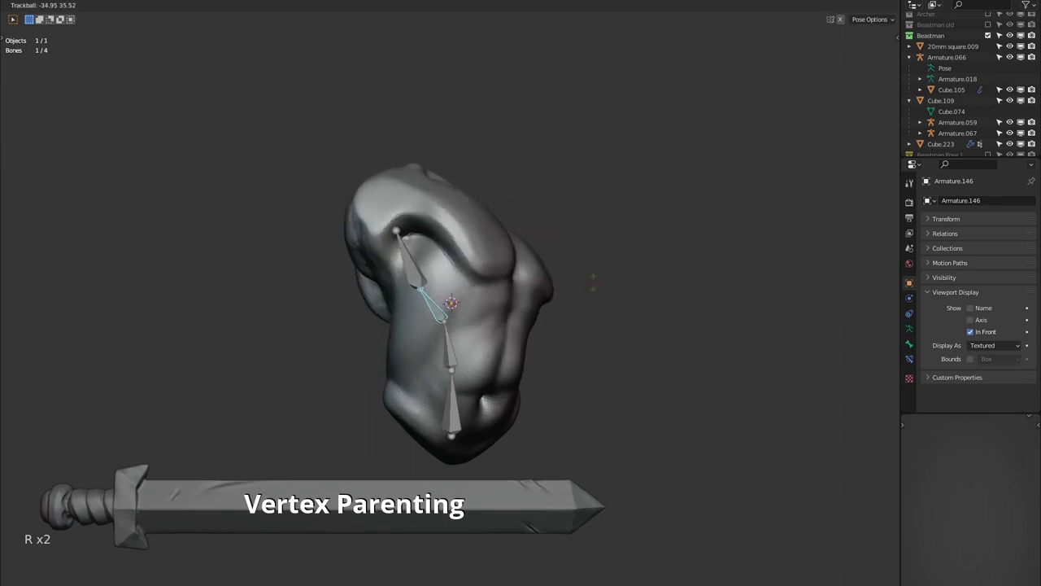
pyautogui.click(434, 275)
pyautogui.press('r')
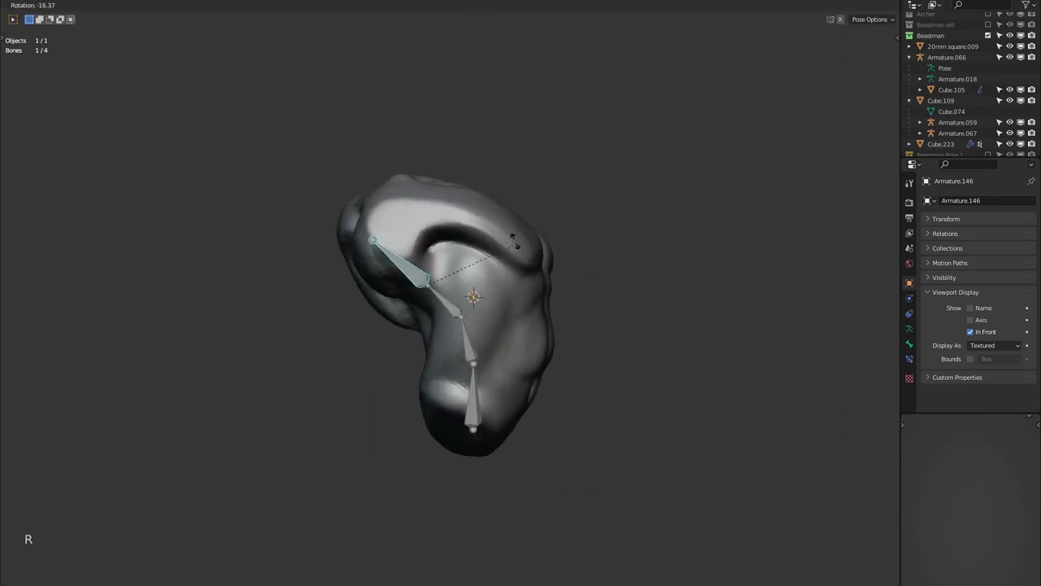
# Move the arm mesh against the torso's shoulder and select the torso together with it
pyautogui.press('g')
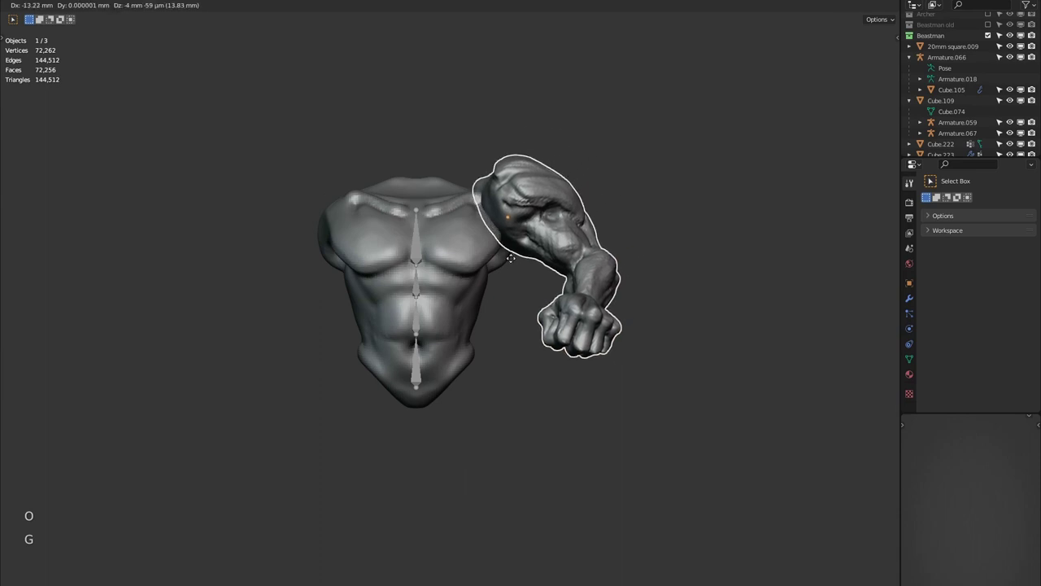
pyautogui.click(454, 249)
pyautogui.keyDown('shift'); pyautogui.click(454, 250); pyautogui.keyUp('shift')
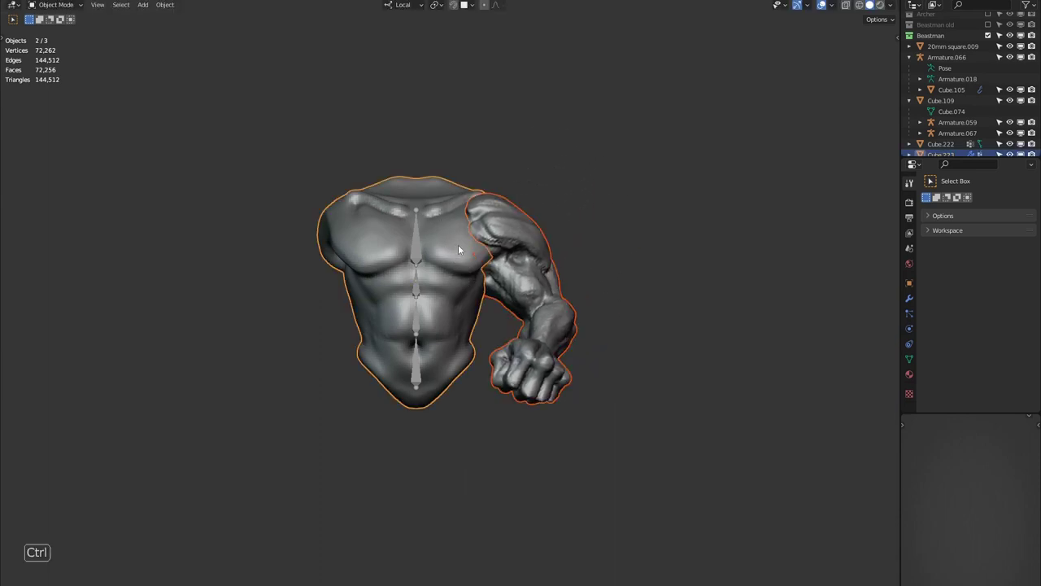
# Parent the selected arm to the torso using the Vertex (Triangle) option
pyautogui.hotkey('ctrl', 'p')
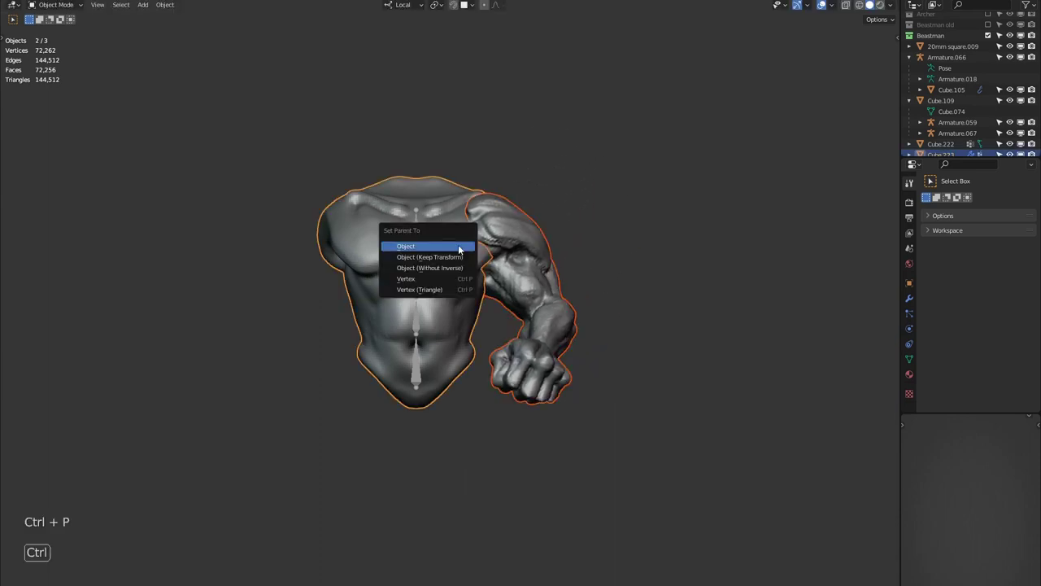
pyautogui.click(451, 288)
# Trackball-rotate the second spine bone from the top in Pose Mode to test the attached arm, and return to Object Mode
pyautogui.hotkey('ctrl', 'Tab')
pyautogui.press('r')
pyautogui.press('r')
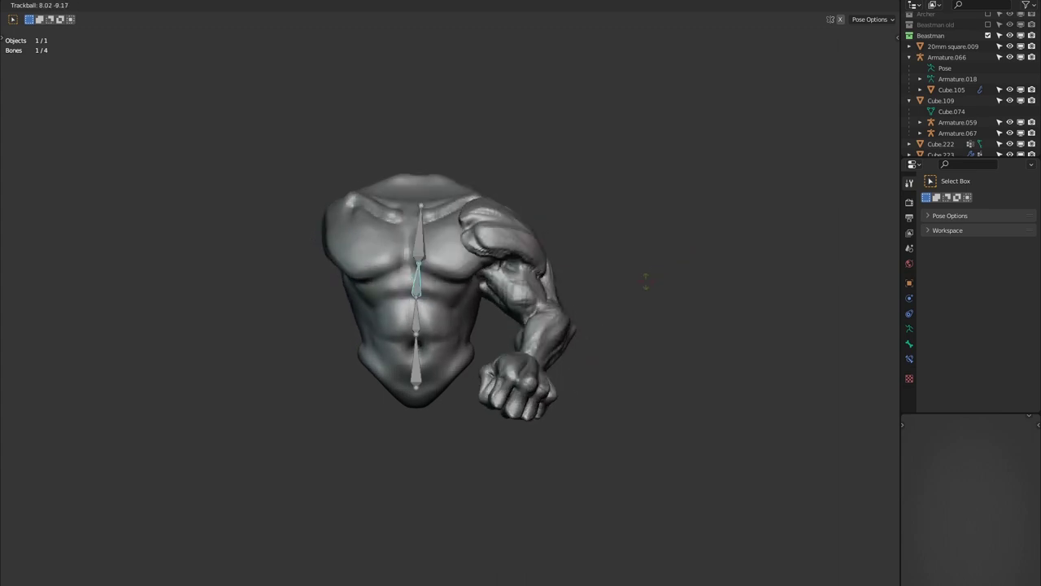
pyautogui.press('r')
pyautogui.press('r')
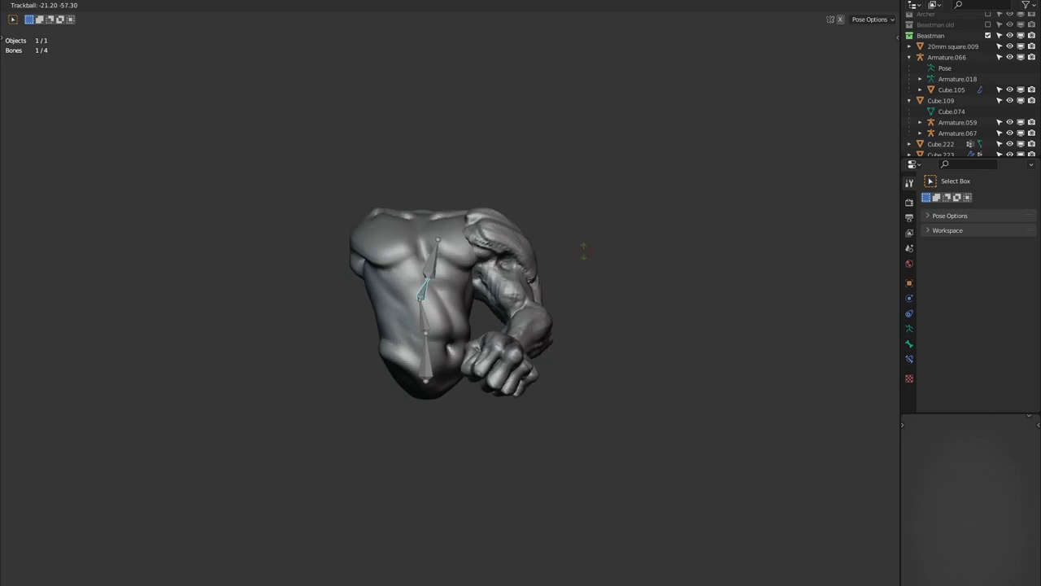
pyautogui.click(602, 257)
pyautogui.hotkey('ctrl', 'Tab')
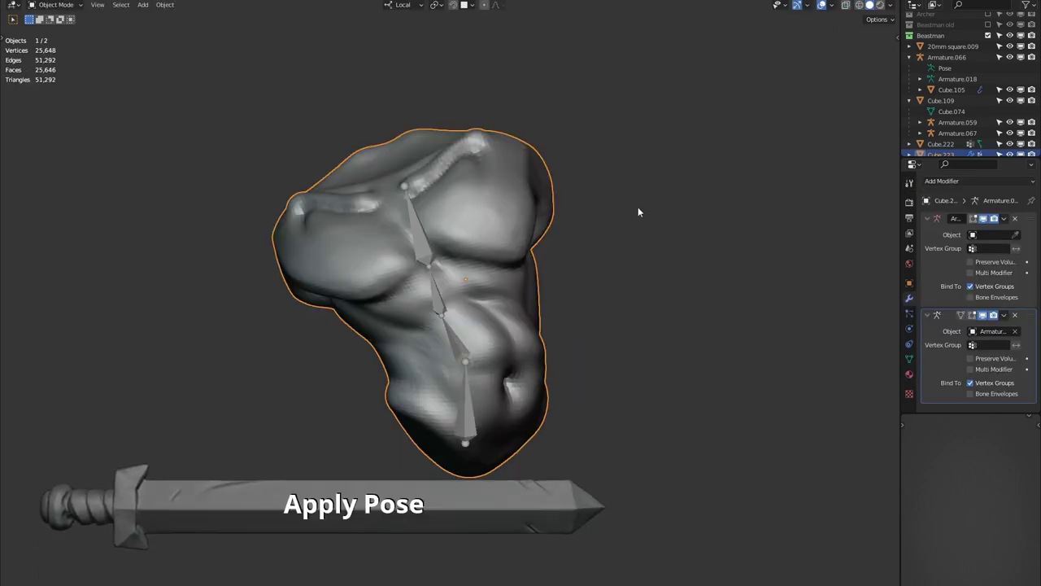
# Make the posed torso a single user and apply its Armature modifiers
pyautogui.press('F3')
pyautogui.write('make o')
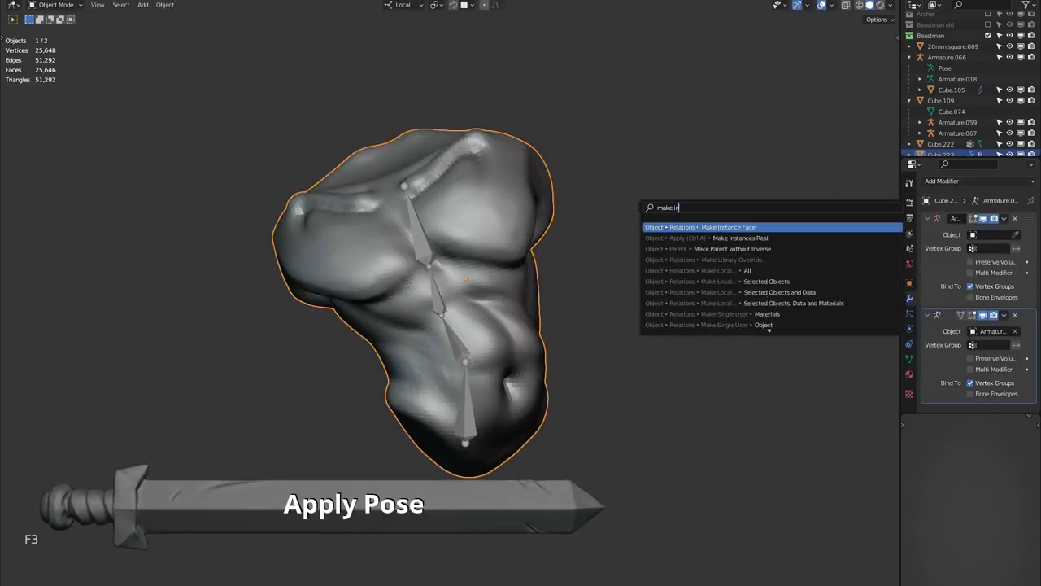
pyautogui.press('BackSpace')
pyautogui.write('siing')
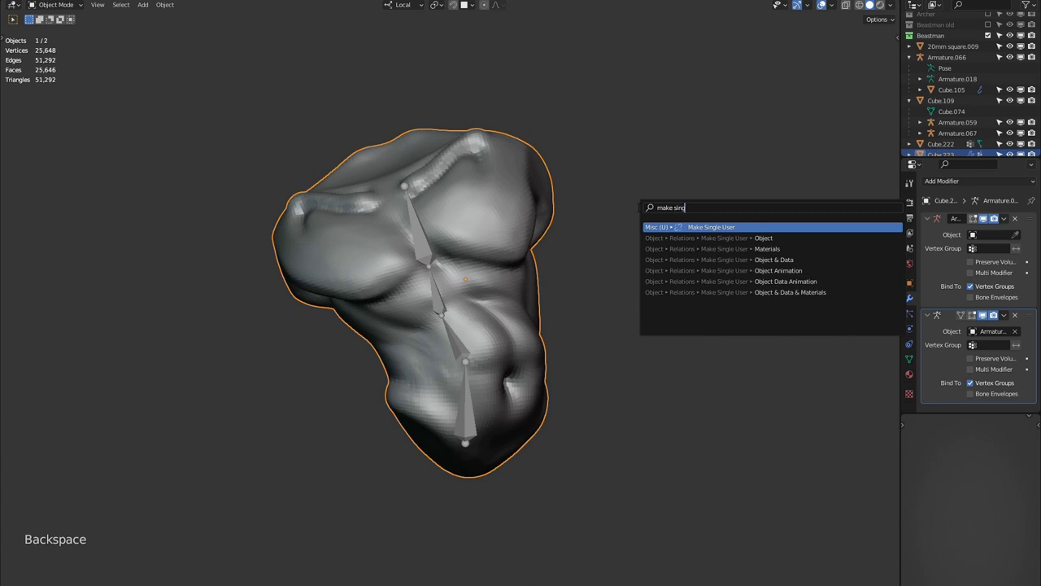
pyautogui.press('Return')
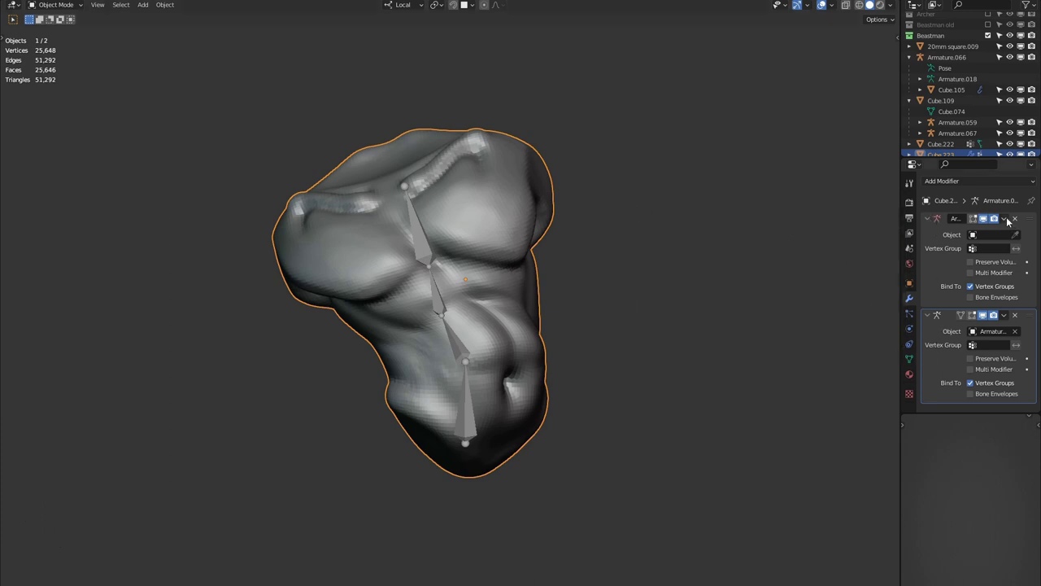
pyautogui.click(1006, 220)
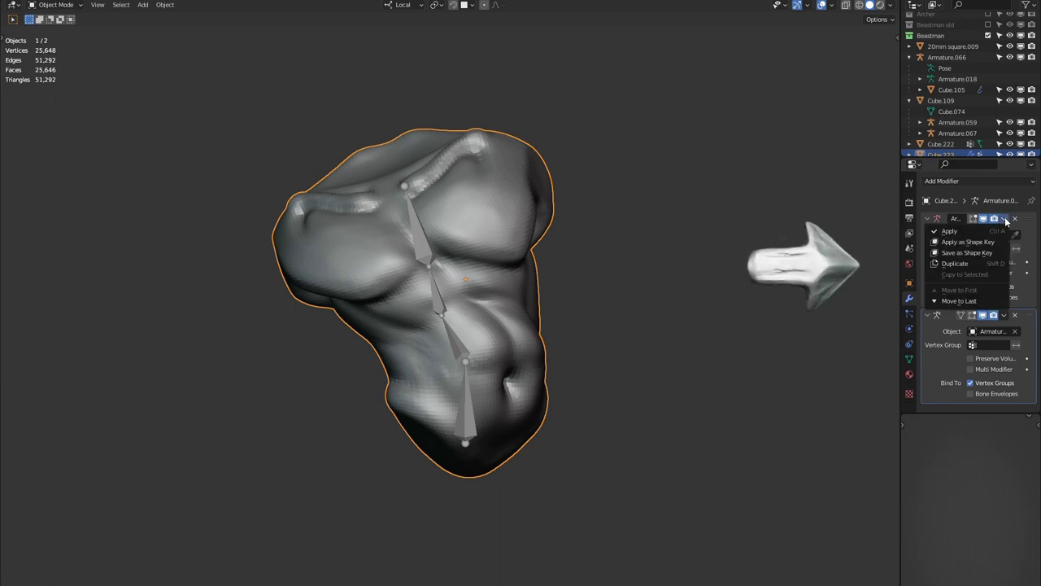
pyautogui.press('u')
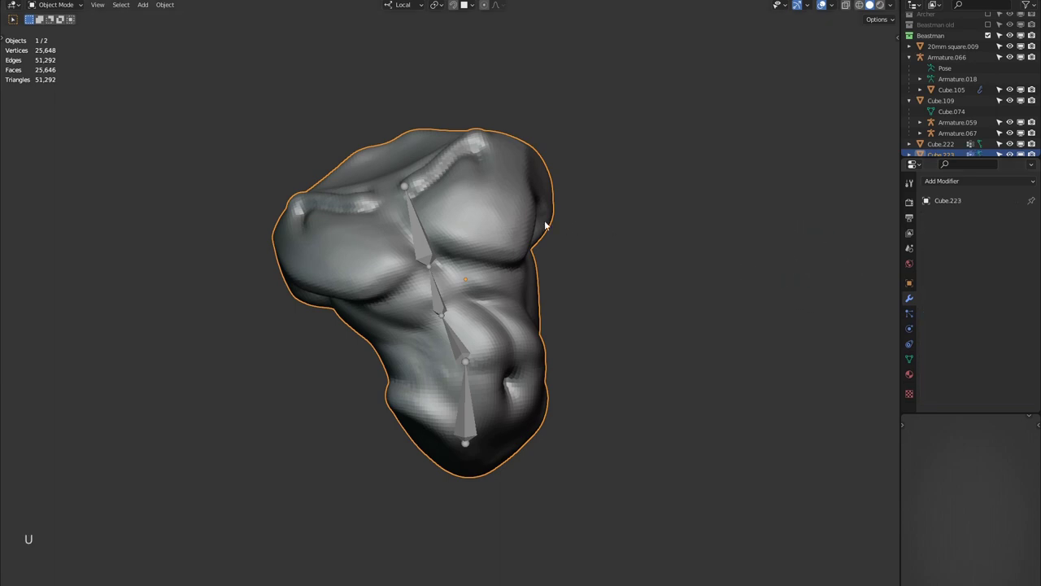
# Reset the torso armature's pose by clearing the rotation and scale of all bones, and return to Object Mode
pyautogui.keyDown('shift'); pyautogui.moveTo(545, 226); pyautogui.dragTo(565, 215, button='middle'); pyautogui.keyUp('shift')
pyautogui.moveTo(739, 289); pyautogui.dragTo(470, 193, button='middle')
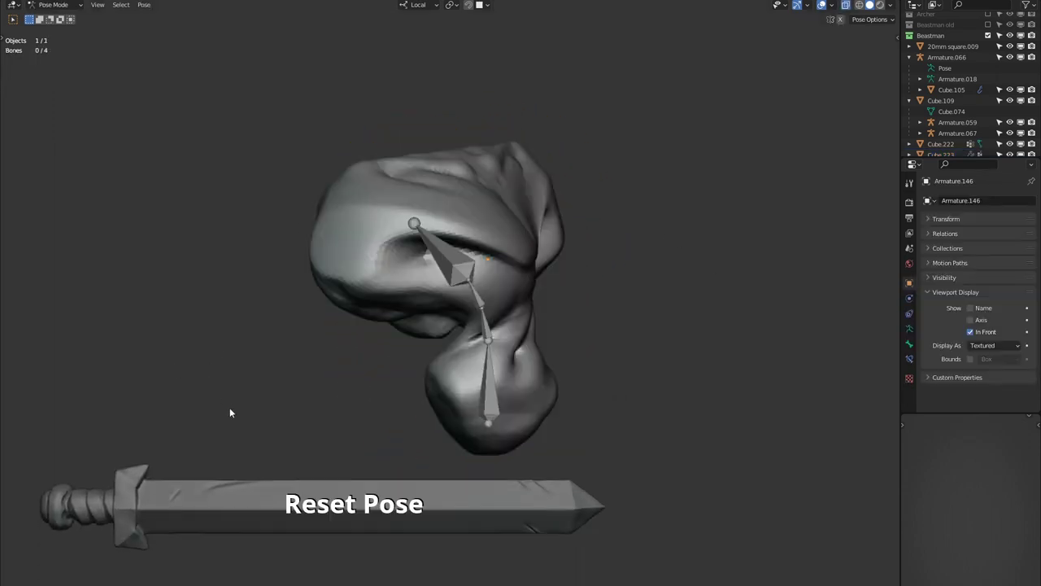
pyautogui.press('a')
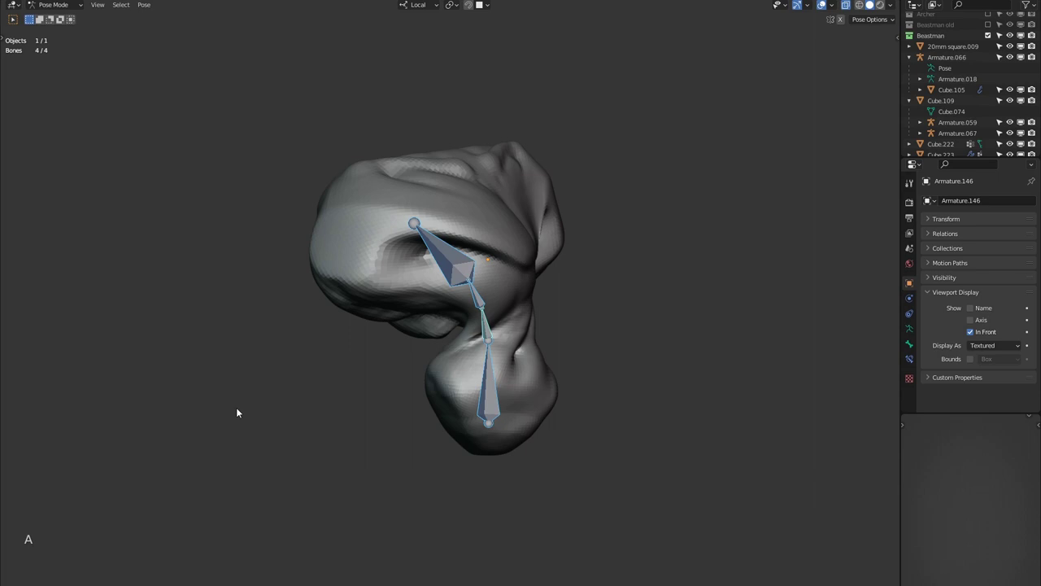
pyautogui.hotkey('alt', 'r')
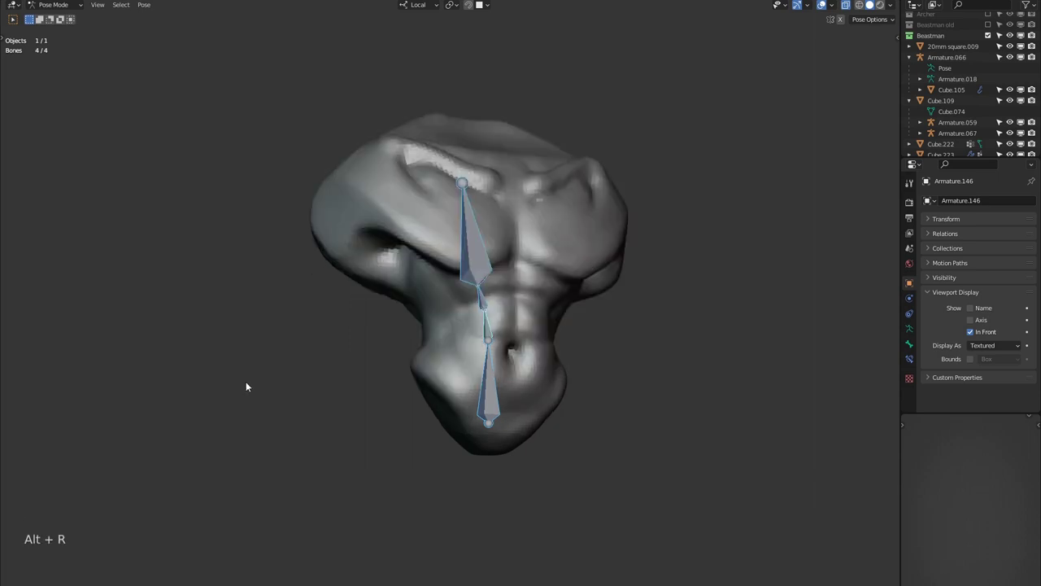
pyautogui.hotkey('alt', 's')
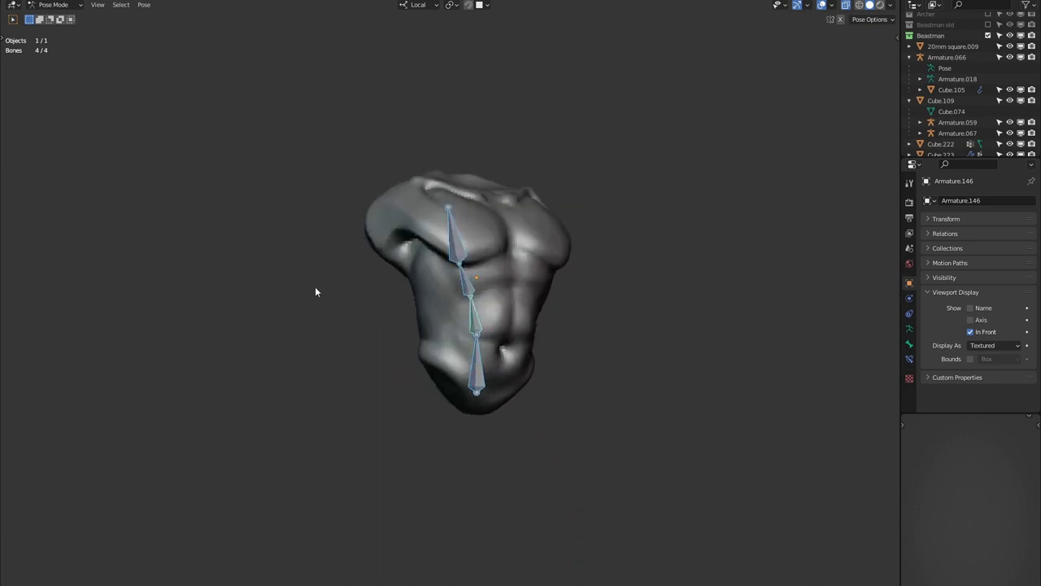
pyautogui.hotkey('ctrl', 'Tab')
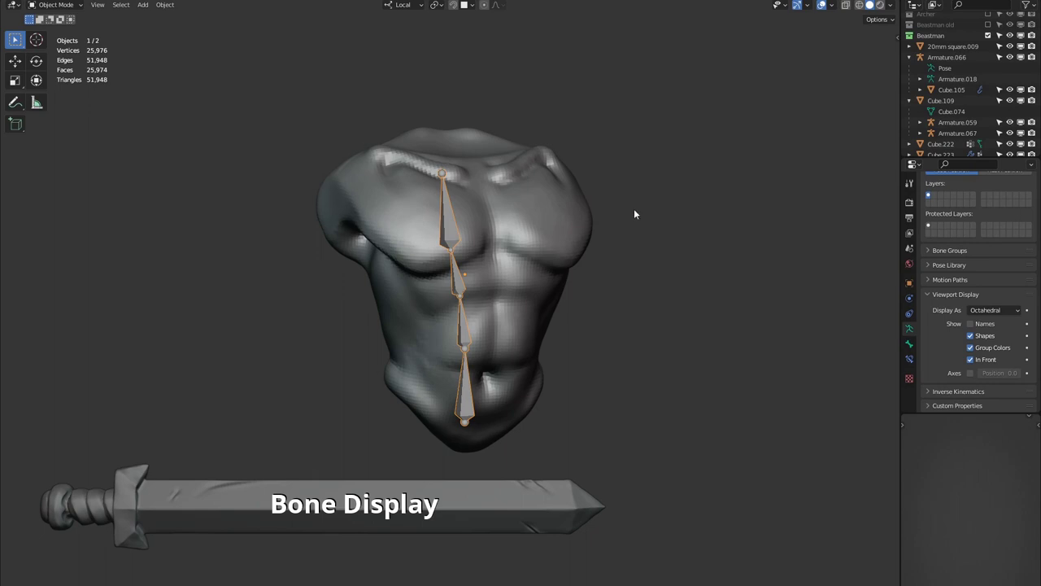
# Set the torso armature's viewport display type to Wire and deselect the armature
pyautogui.moveTo(634, 209); pyautogui.dragTo(634, 205, button='middle')
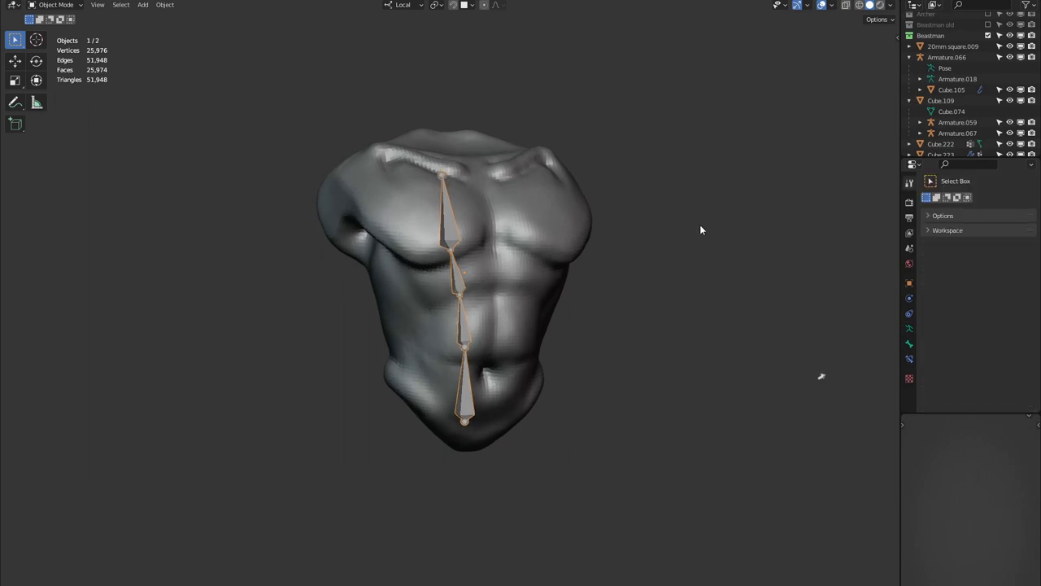
pyautogui.click(914, 330)
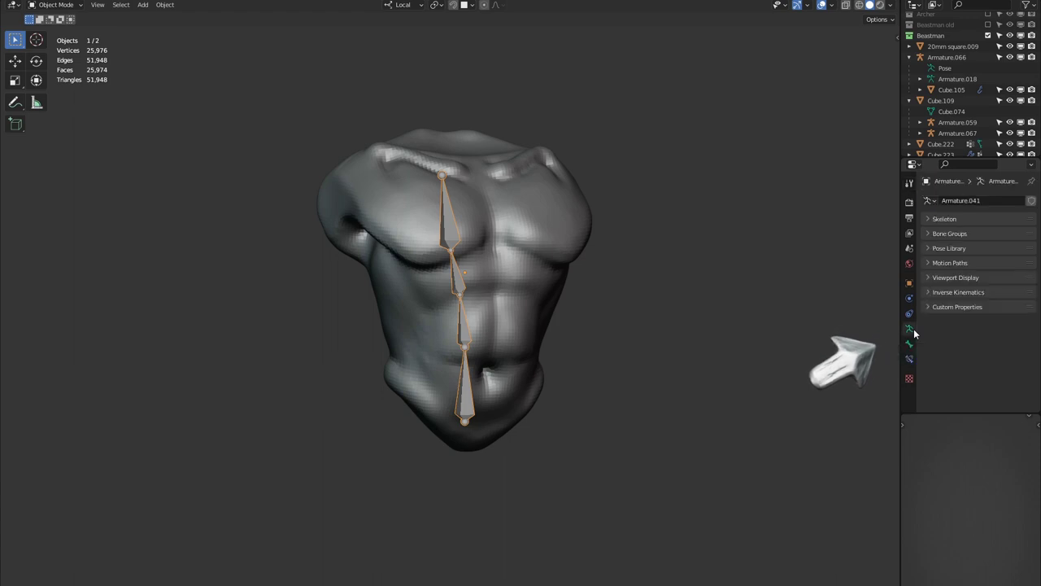
pyautogui.click(928, 277)
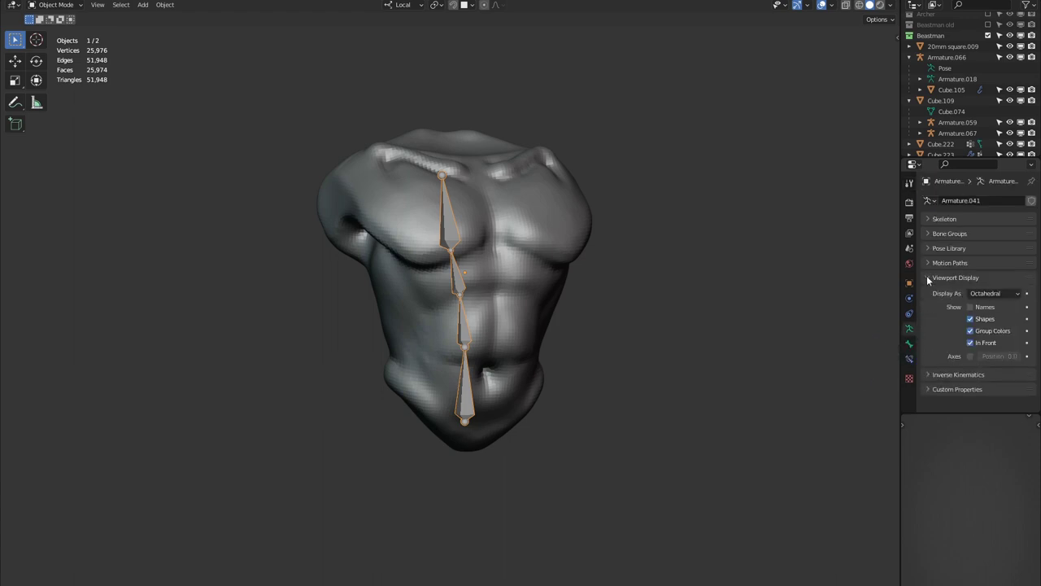
pyautogui.click(994, 293)
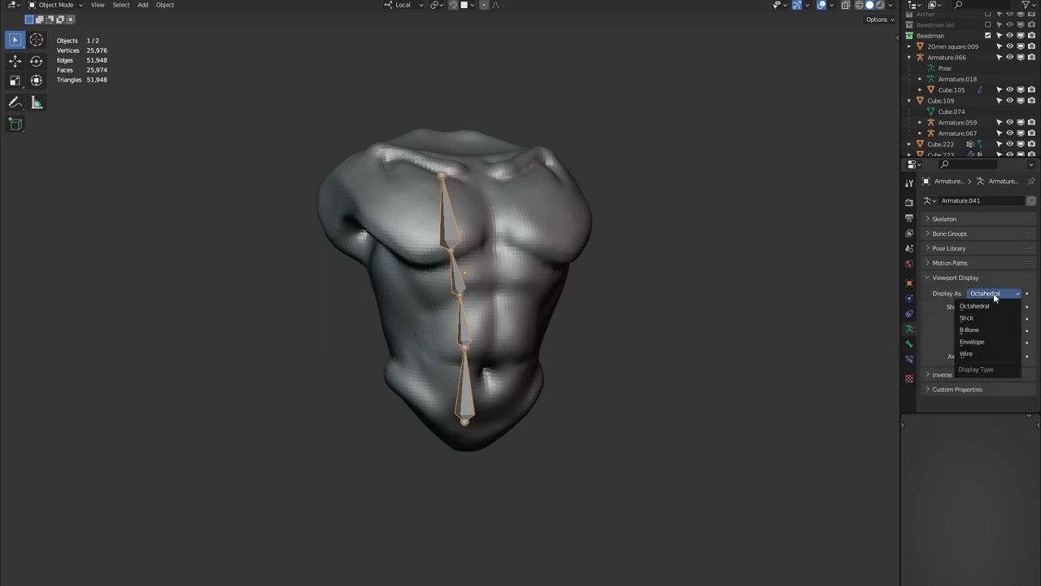
pyautogui.click(987, 352)
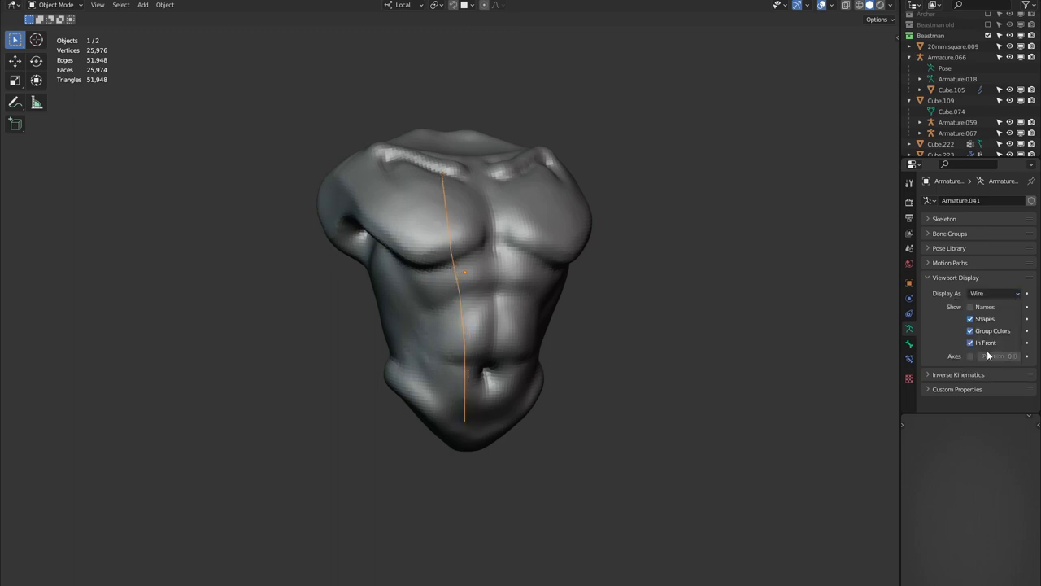
pyautogui.click(644, 209)
pyautogui.moveTo(312, 147); pyautogui.dragTo(336, 136, button='middle')
# Adjust the Wire color of the 3D Viewport theme in the preferences
pyautogui.click(45, 1)
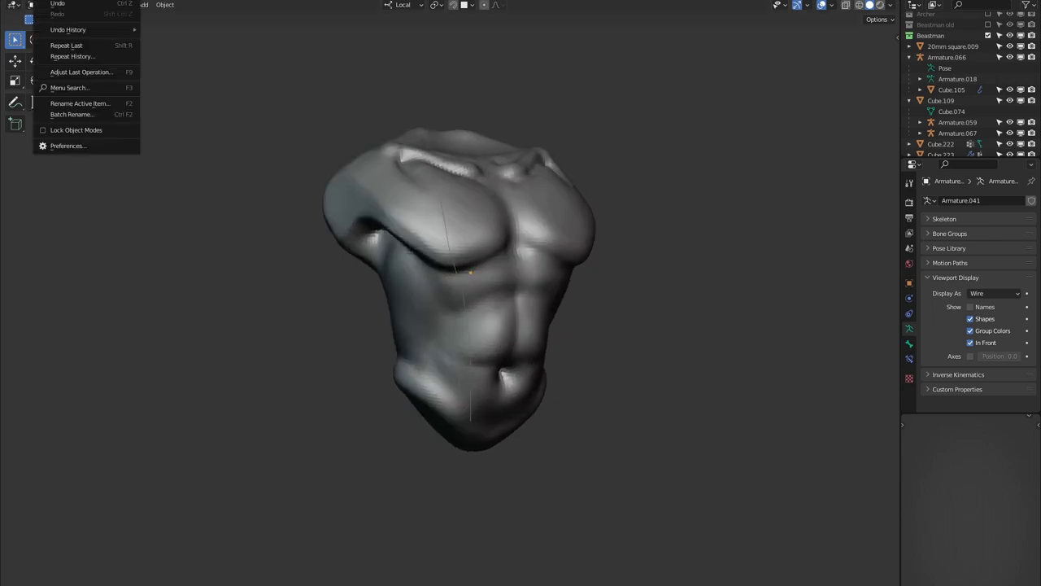
pyautogui.click(112, 146)
pyautogui.click(97, 106)
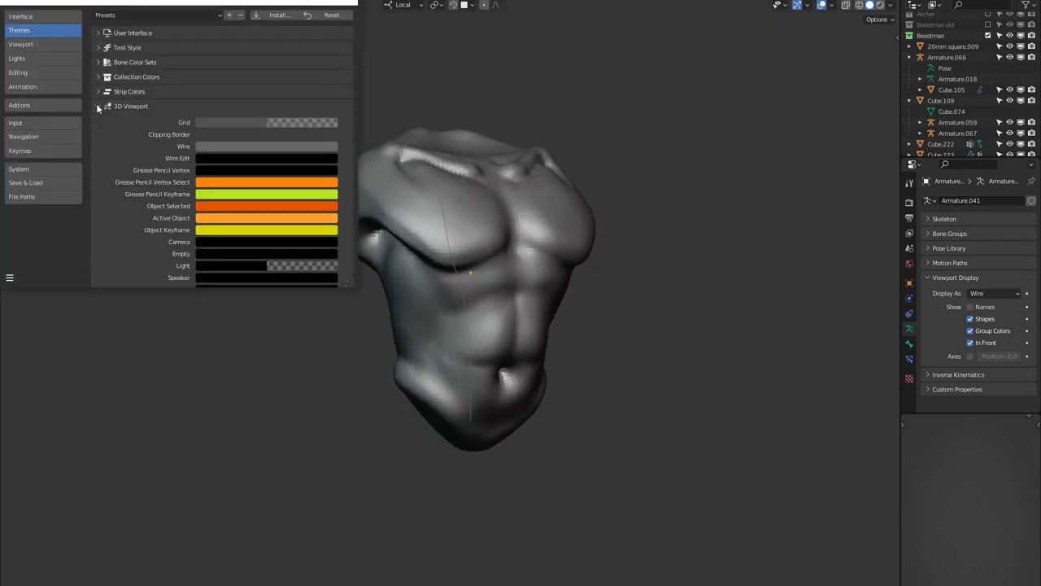
pyautogui.click(286, 147)
pyautogui.moveTo(329, 205)
pyautogui.mouseDown()
pyautogui.moveTo(329, 158)
pyautogui.moveTo(328, 229)
pyautogui.moveTo(329, 159)
pyautogui.moveTo(328, 203)
pyautogui.mouseUp()
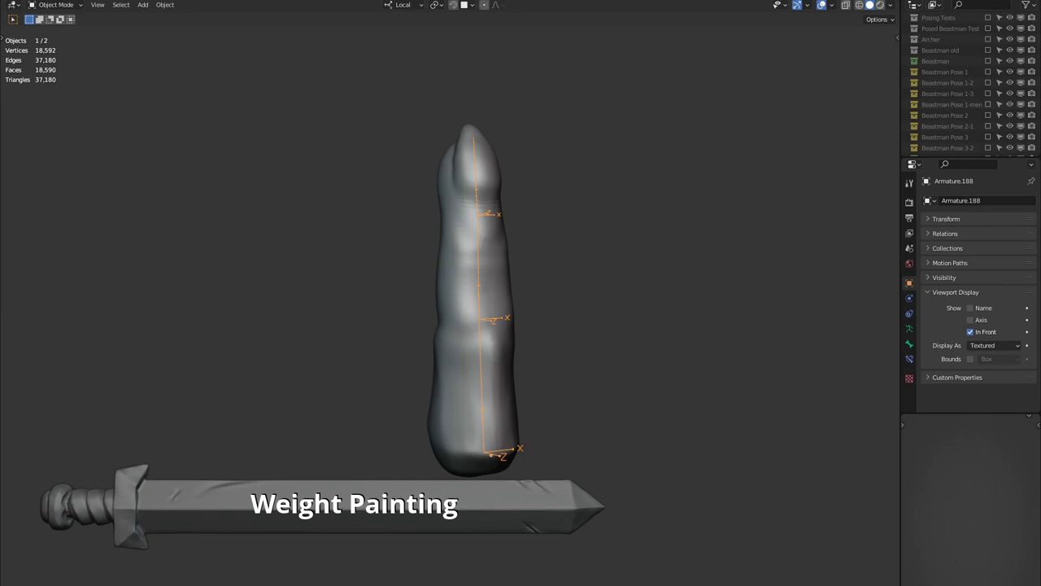
# Bend the finger in Pose Mode by rotating its middle bone and then curling its tip bone
pyautogui.press('`')
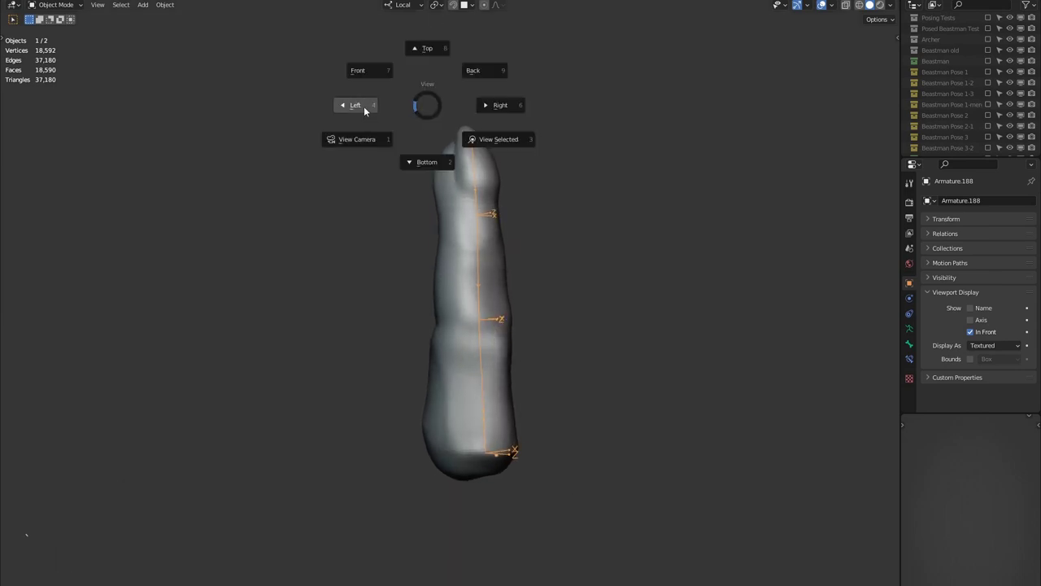
pyautogui.click(365, 106)
pyautogui.keyDown('shift'); pyautogui.moveTo(375, 108); pyautogui.dragTo(378, 99, button='middle'); pyautogui.keyUp('shift')
pyautogui.hotkey('ctrl', 'Tab')
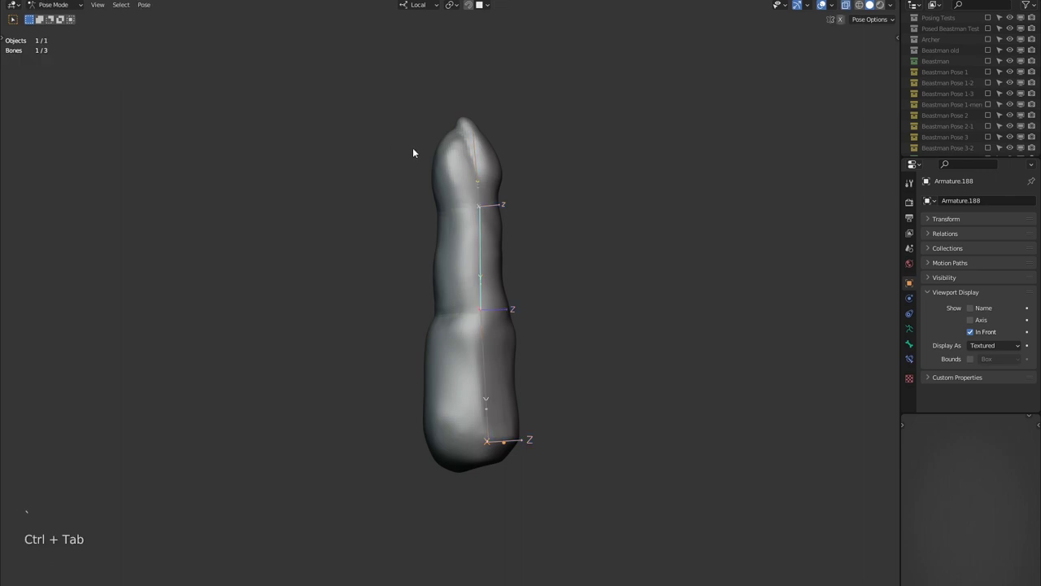
pyautogui.press('r')
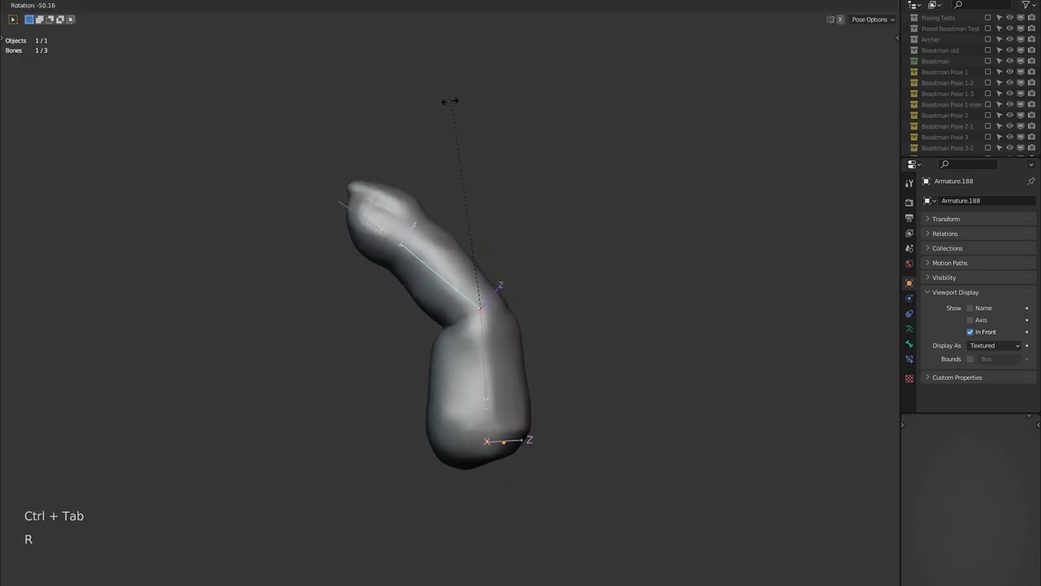
pyautogui.click(419, 215)
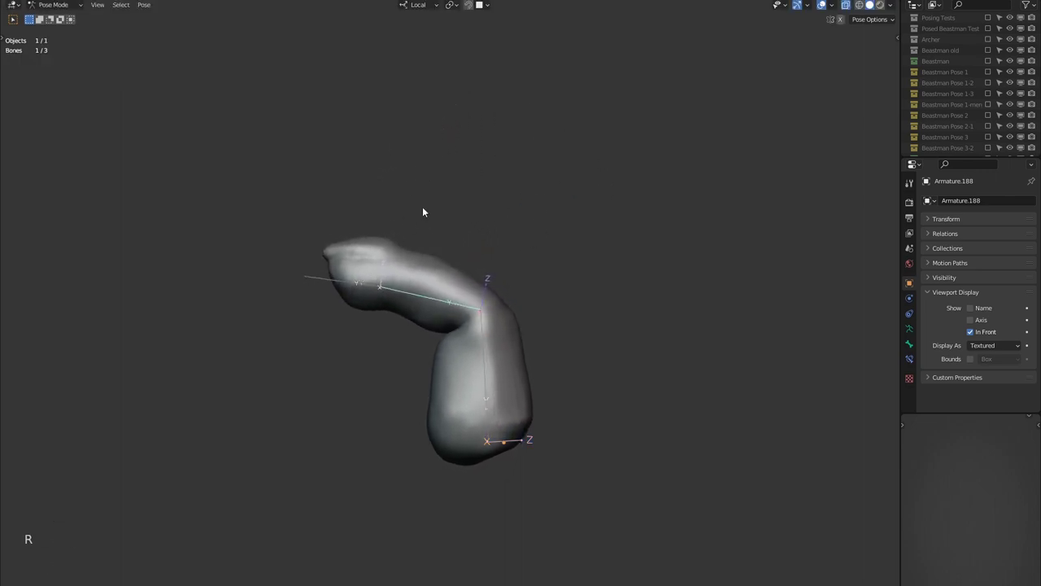
pyautogui.press('r')
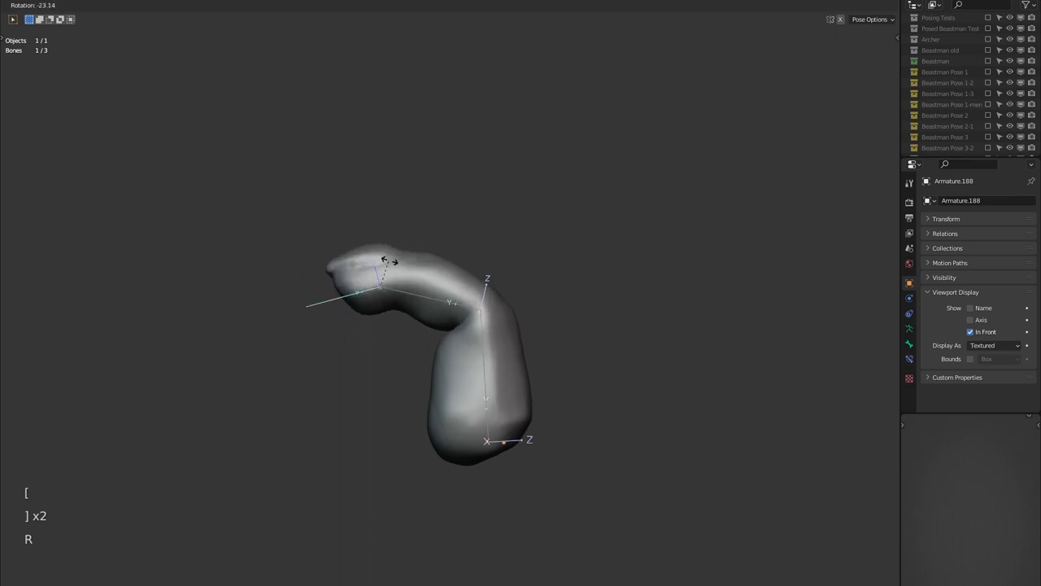
pyautogui.click(322, 195)
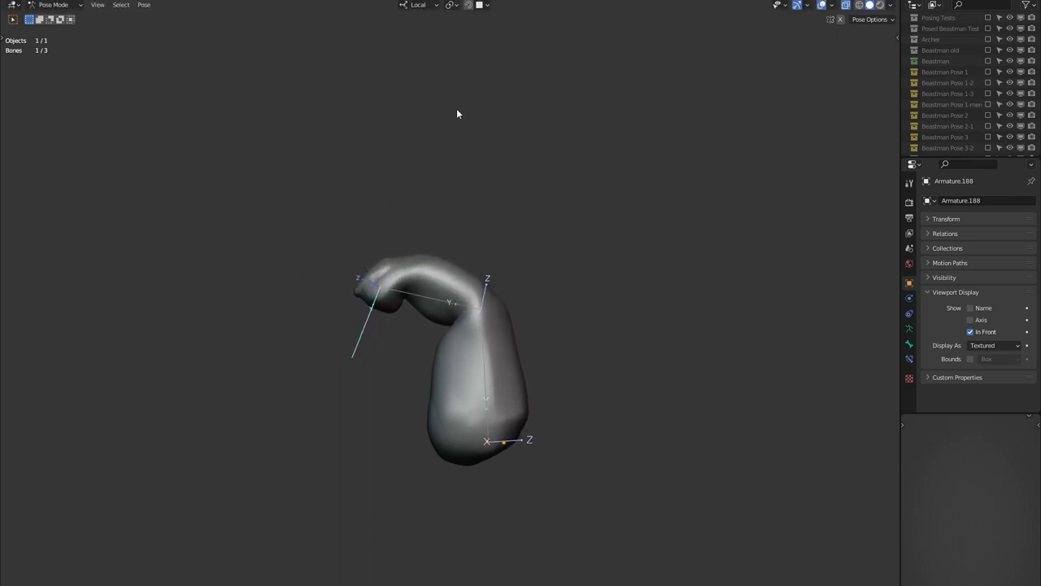
pyautogui.moveTo(477, 111)
pyautogui.mouseDown(button='middle')
pyautogui.moveTo(451, 89)
pyautogui.moveTo(286, 128)
pyautogui.moveTo(321, 105)
pyautogui.moveTo(227, 96)
pyautogui.moveTo(481, 114)
pyautogui.moveTo(493, 96)
pyautogui.moveTo(469, 89)
pyautogui.moveTo(489, 96)
pyautogui.mouseUp(button='middle')
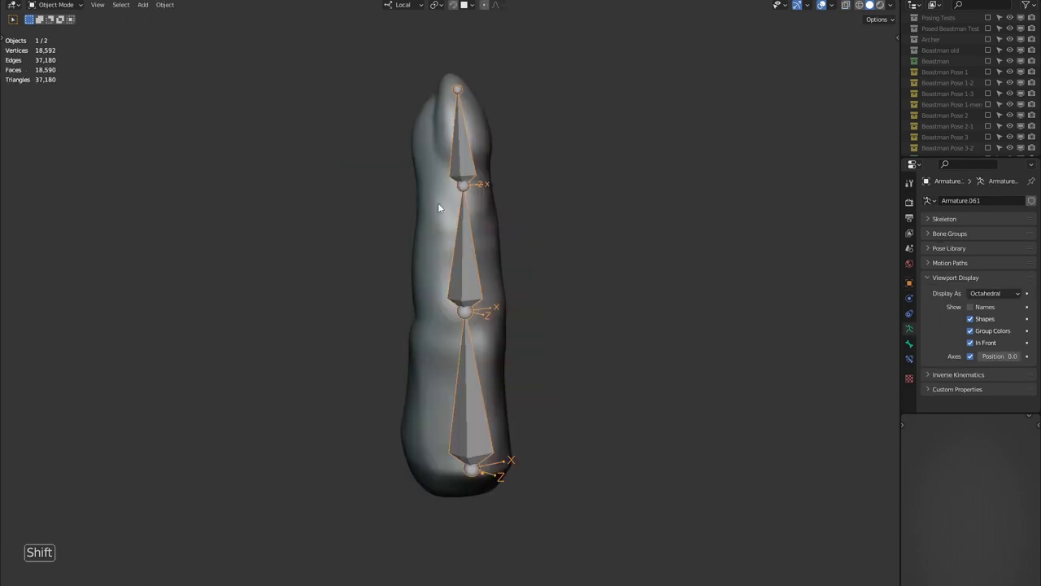
# Select the finger mesh together with its armature, make the mesh active and enter Weight Paint mode
pyautogui.keyDown('shift'); pyautogui.click(464, 232); pyautogui.keyUp('shift')
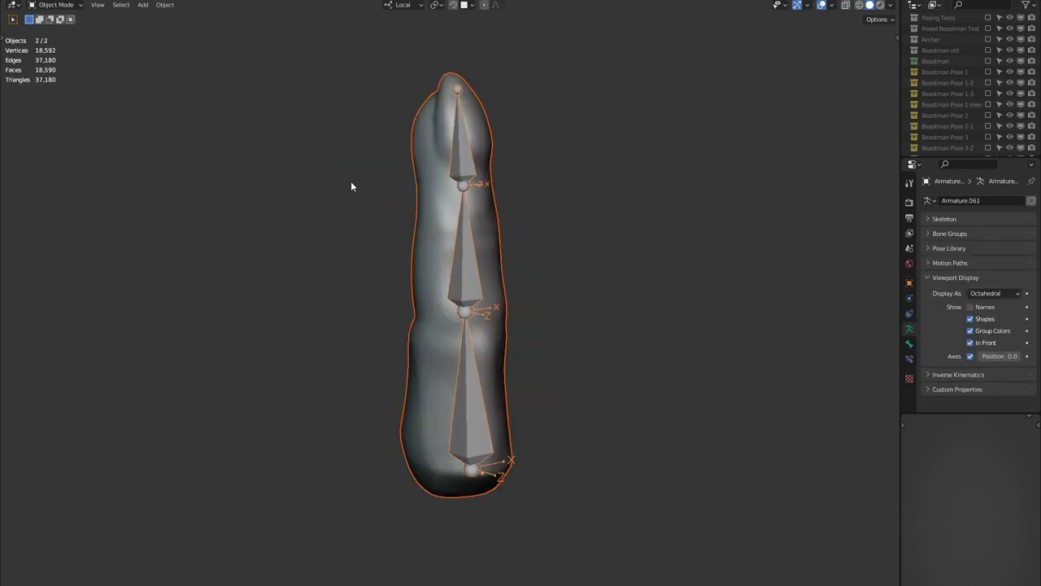
pyautogui.keyDown('shift'); pyautogui.click(423, 215); pyautogui.keyUp('shift')
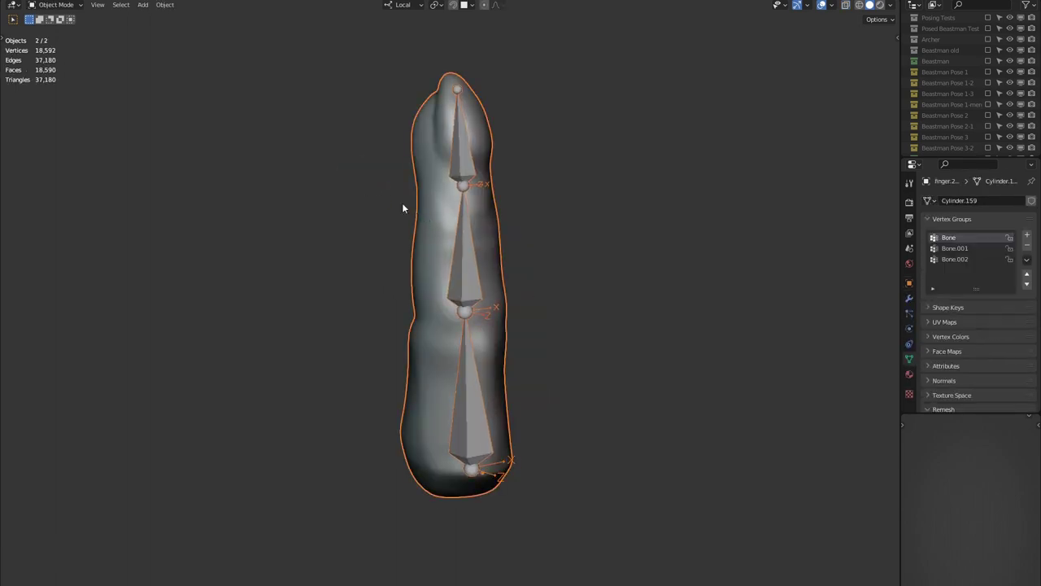
pyautogui.hotkey('ctrl', 'Tab')
pyautogui.click(333, 162)
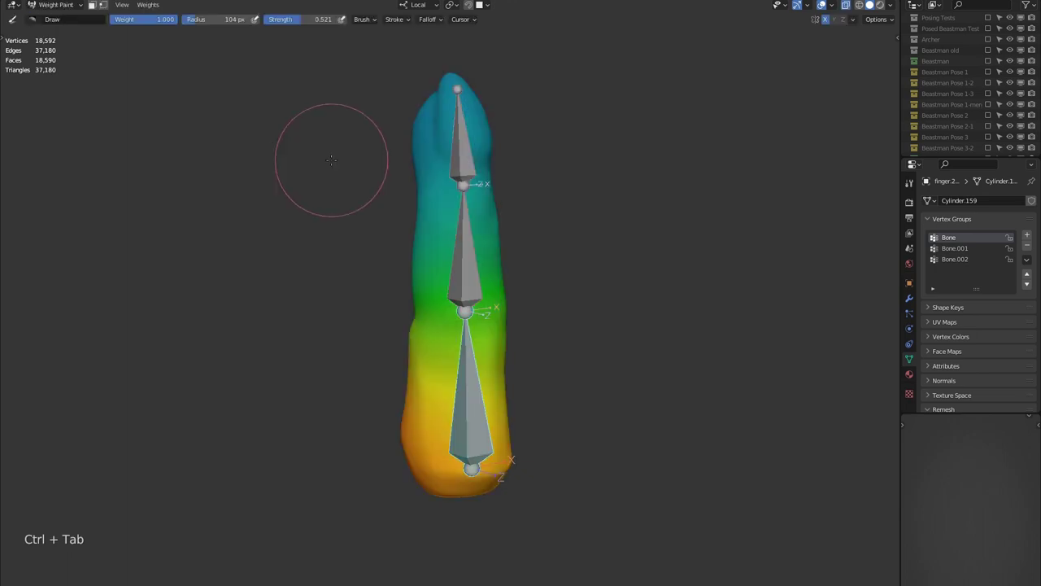
# Examine the vertex weights of the finger's middle bone and tip bone, returning to the middle bone
pyautogui.keyDown('ctrl'); pyautogui.click(453, 239); pyautogui.keyUp('ctrl')
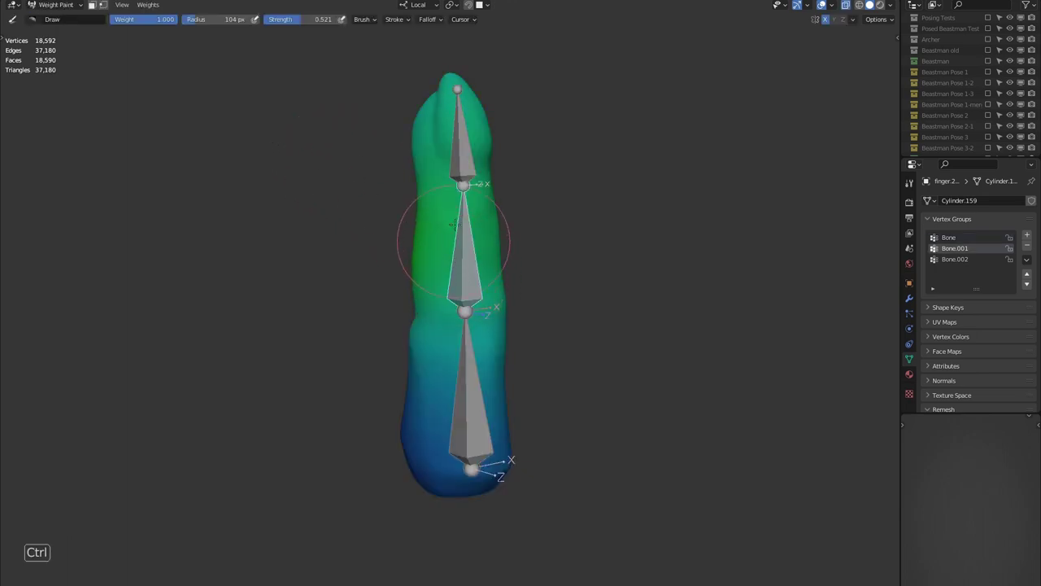
pyautogui.keyDown('ctrl'); pyautogui.click(459, 176); pyautogui.keyUp('ctrl')
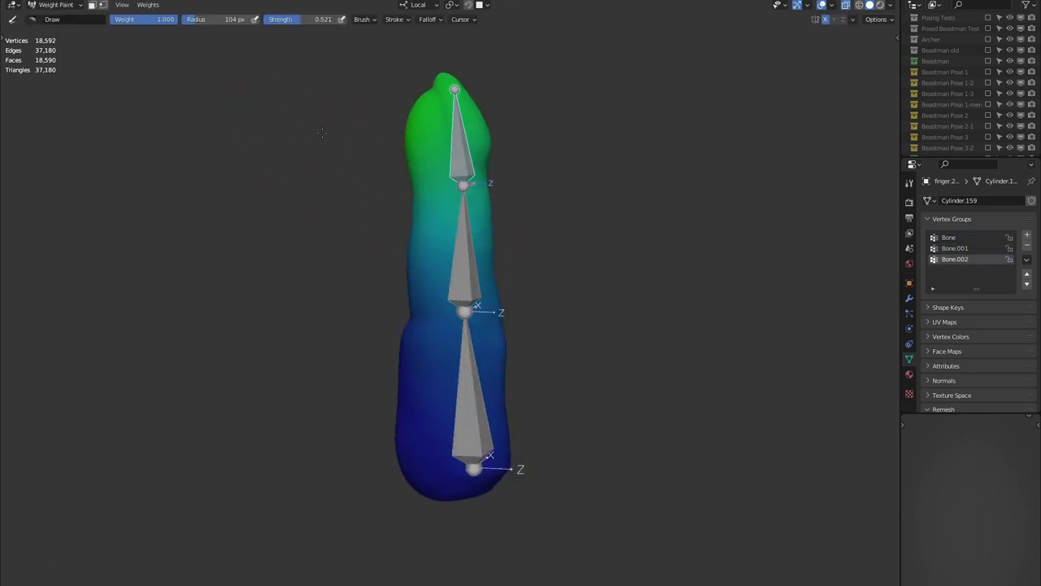
pyautogui.keyDown('ctrl'); pyautogui.click(461, 276); pyautogui.keyUp('ctrl')
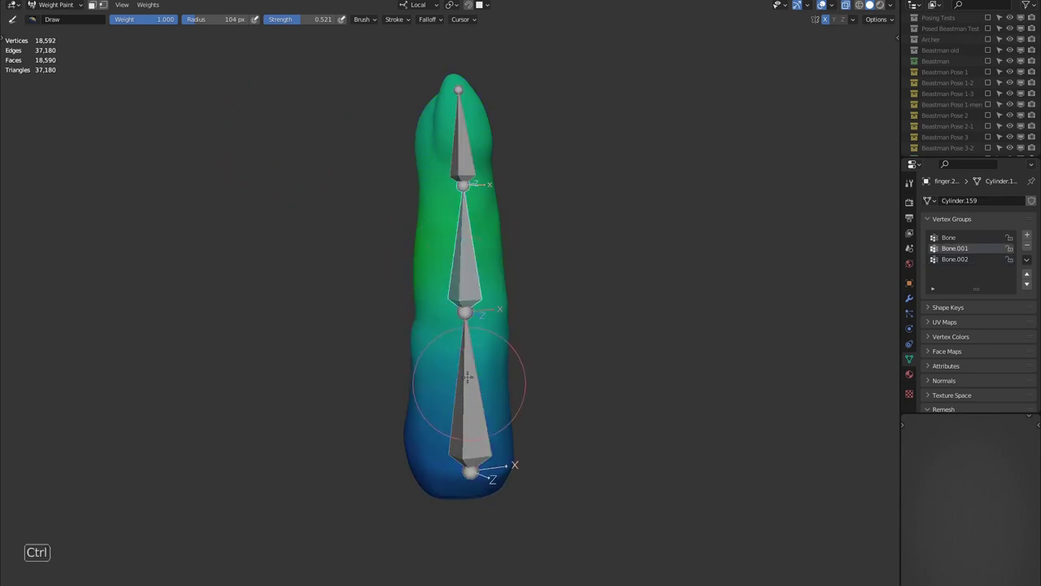
# Examine the vertex weights of the finger's base, middle and tip bones
pyautogui.keyDown('ctrl'); pyautogui.click(467, 377); pyautogui.keyUp('ctrl')
pyautogui.keyDown('ctrl'); pyautogui.click(463, 269); pyautogui.keyUp('ctrl')
pyautogui.keyDown('ctrl'); pyautogui.click(461, 175); pyautogui.keyUp('ctrl')
pyautogui.moveTo(298, 135); pyautogui.dragTo(266, 136, button='middle')
pyautogui.press('`')
pyautogui.click(257, 120)
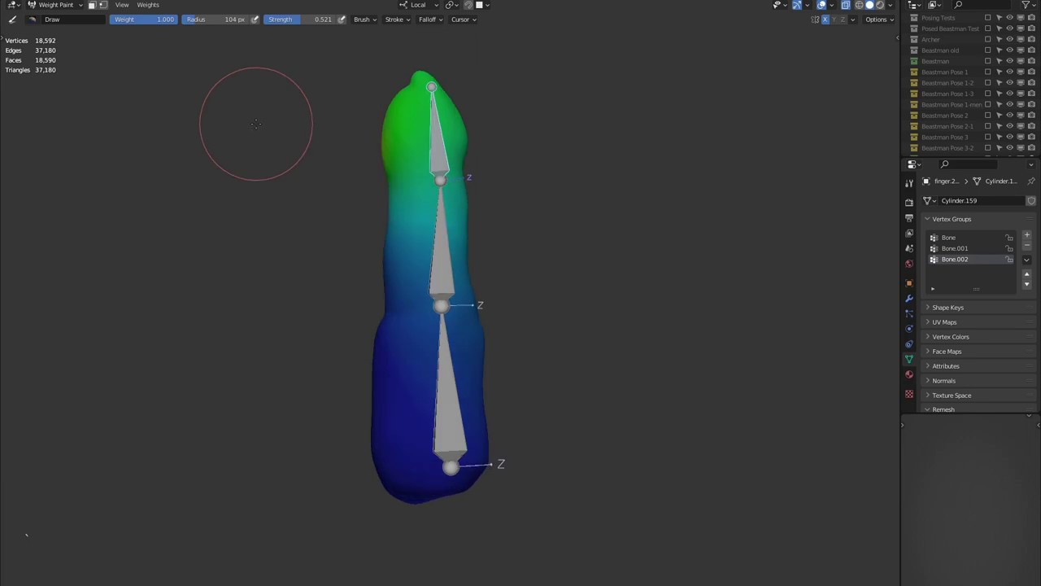
pyautogui.keyDown('ctrl'); pyautogui.click(462, 261); pyautogui.keyUp('ctrl')
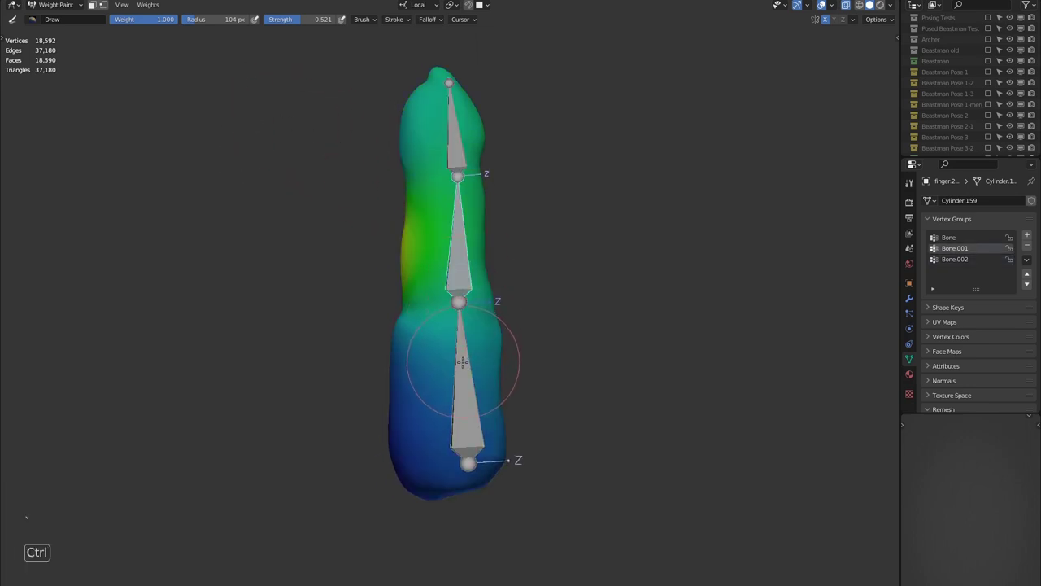
# Select the finger's base bone and paint weight 1.000 over the lower segment
pyautogui.keyDown('ctrl'); pyautogui.click(463, 362); pyautogui.keyUp('ctrl')
pyautogui.keyDown('shift'); pyautogui.moveTo(308, 235); pyautogui.dragTo(315, 217, button='middle'); pyautogui.keyUp('shift')
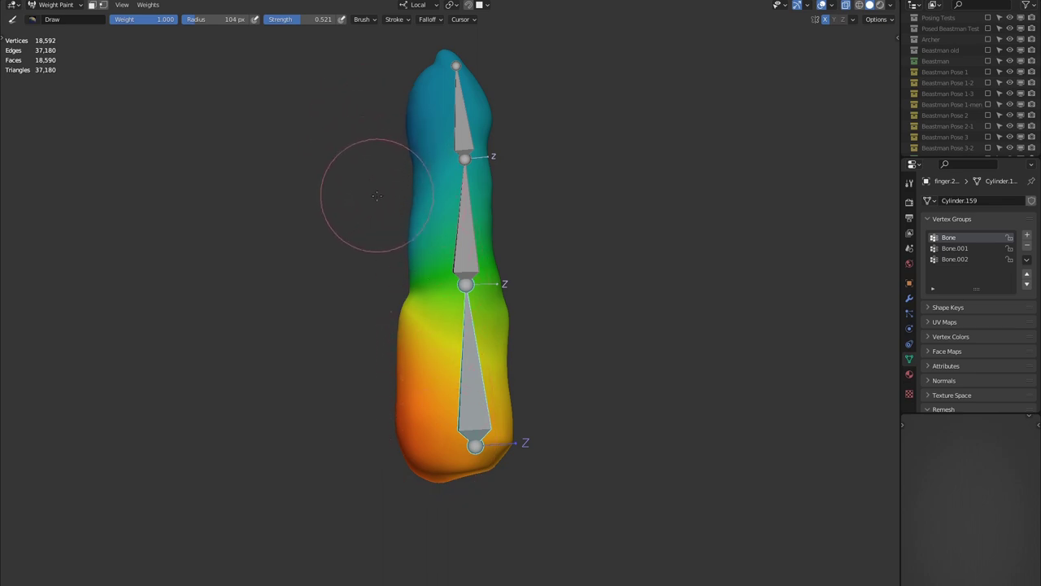
pyautogui.moveTo(439, 358)
pyautogui.mouseDown()
pyautogui.moveTo(396, 331)
pyautogui.moveTo(384, 255)
pyautogui.mouseUp()
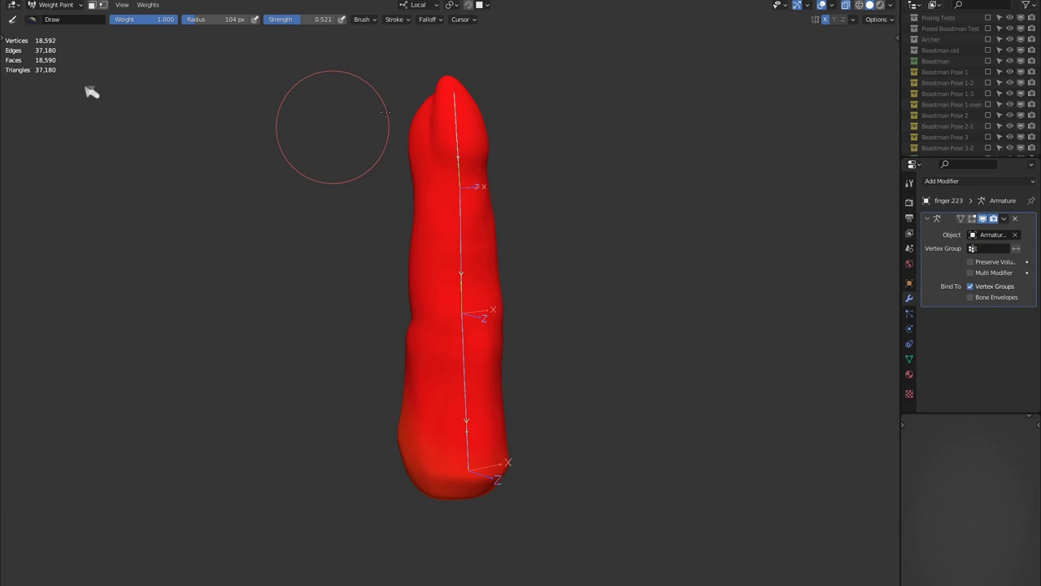
pyautogui.press('t')
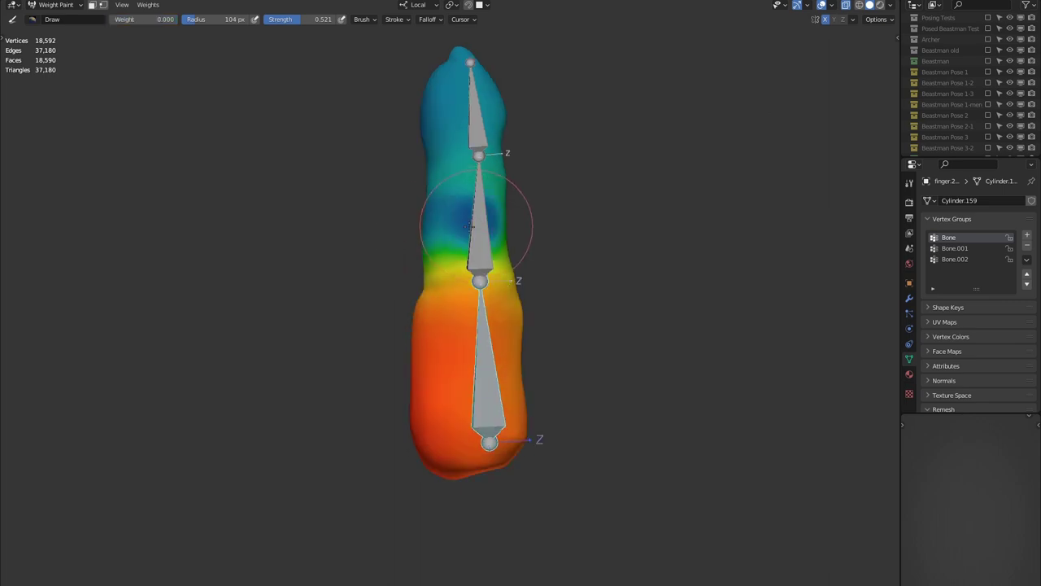
# Paint the base bone's weight to 0.000 over the middle and tip segments, enlarging the brush radius to 291 px
pyautogui.moveTo(477, 223); pyautogui.dragTo(424, 225)
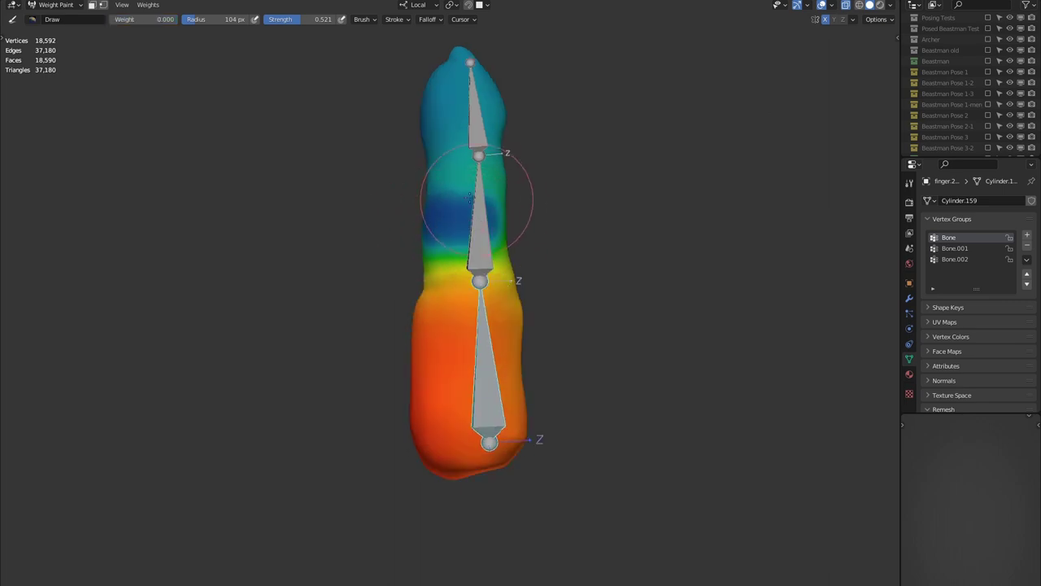
pyautogui.press(']')
pyautogui.press(']')
pyautogui.press(']')
pyautogui.press(']')
pyautogui.press(']')
pyautogui.press(']')
pyautogui.moveTo(470, 116); pyautogui.dragTo(441, 121)
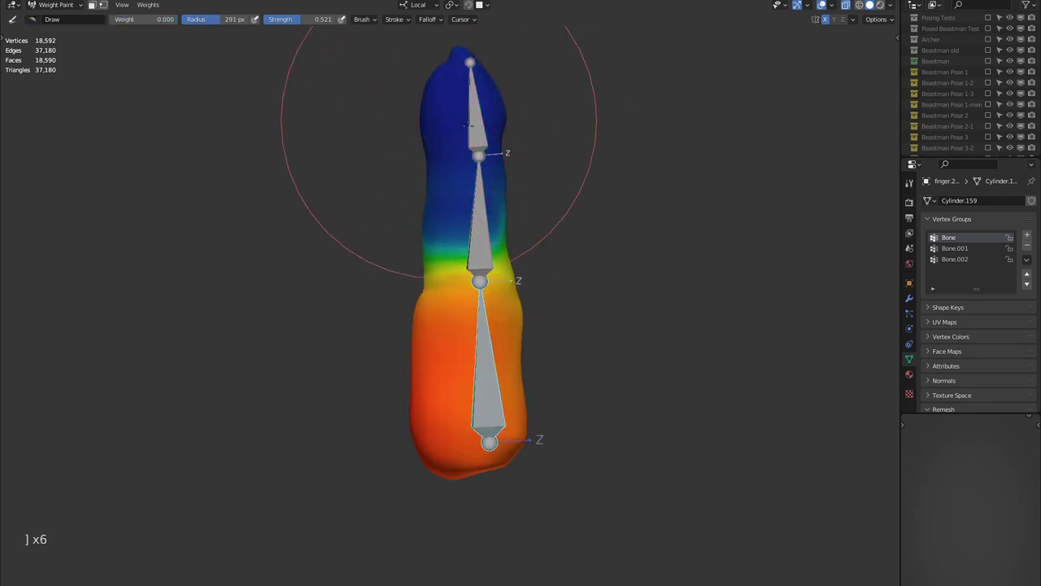
pyautogui.moveTo(441, 121); pyautogui.dragTo(454, 157, button='middle')
pyautogui.moveTo(454, 156); pyautogui.dragTo(465, 185)
# Shrink the brush radius and remove the remaining base bone weight from the finger's middle segment
pyautogui.press('[')
pyautogui.press('[')
pyautogui.press('[')
pyautogui.press('[')
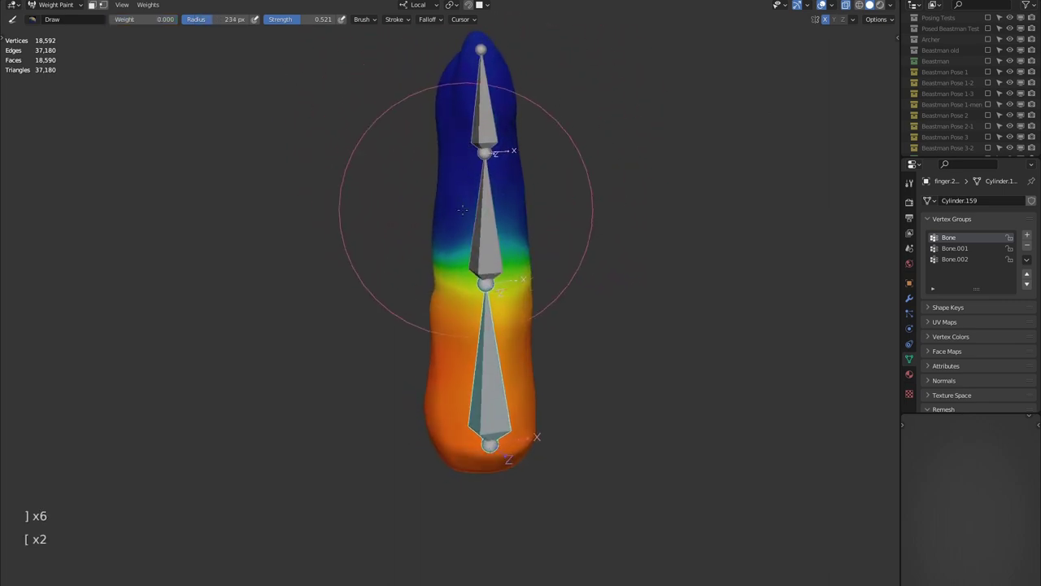
pyautogui.moveTo(507, 213); pyautogui.dragTo(472, 225)
pyautogui.moveTo(472, 225); pyautogui.dragTo(489, 203, button='middle')
# Clean the base bone's weight just above the lower joint on all sides of the finger with a 123 px brush
pyautogui.press('[')
pyautogui.press('[')
pyautogui.press('[')
pyautogui.press('[')
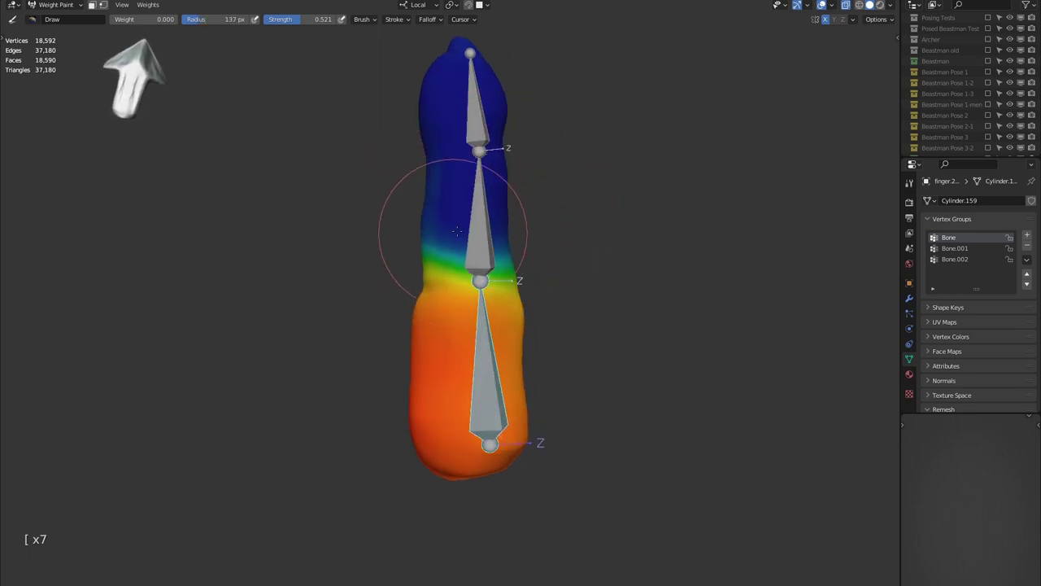
pyautogui.moveTo(476, 232); pyautogui.dragTo(488, 245, button='middle')
pyautogui.moveTo(522, 254); pyautogui.dragTo(498, 248)
pyautogui.moveTo(394, 209); pyautogui.dragTo(529, 214, button='middle')
pyautogui.moveTo(412, 233); pyautogui.dragTo(472, 239, button='middle')
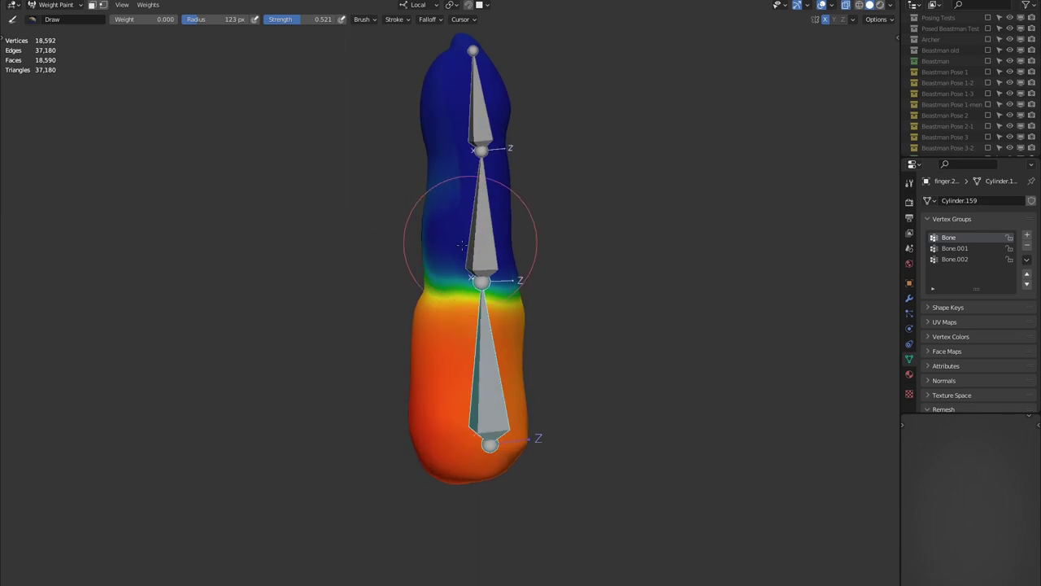
pyautogui.moveTo(470, 244); pyautogui.dragTo(418, 263)
pyautogui.moveTo(418, 262); pyautogui.dragTo(496, 230, button='middle')
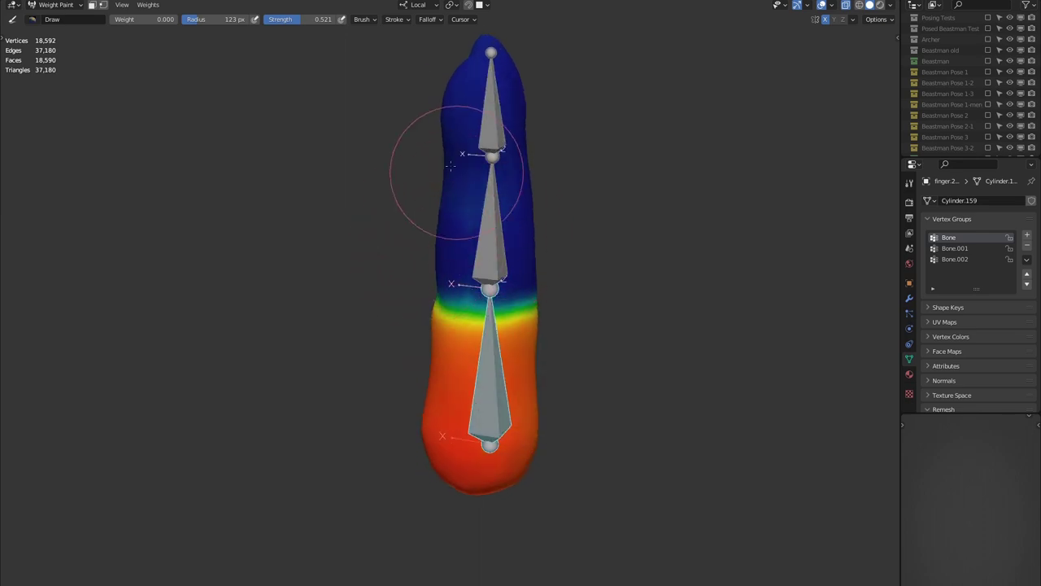
pyautogui.moveTo(455, 242); pyautogui.dragTo(383, 163, button='middle')
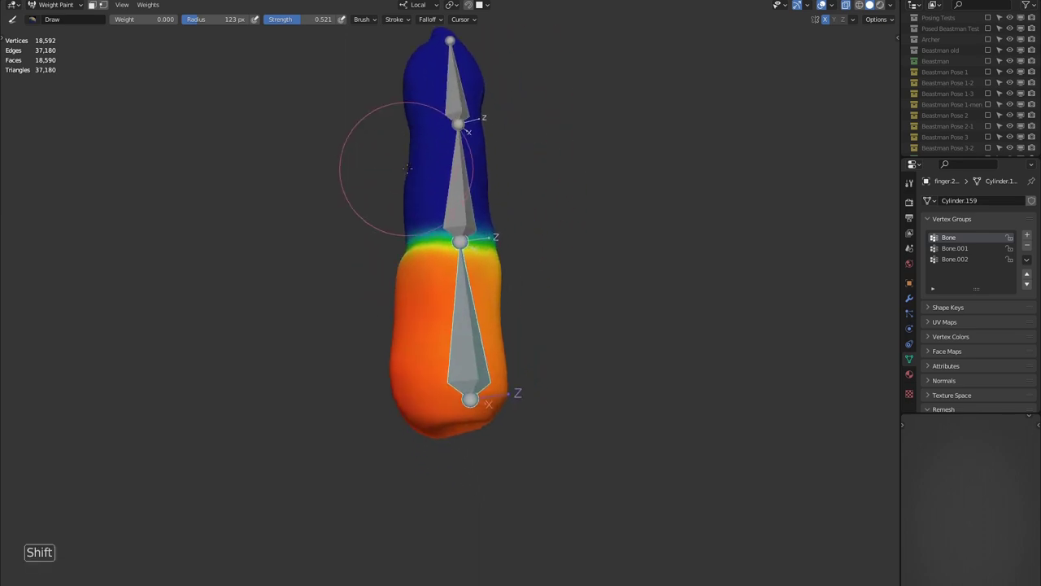
# Select the middle bone and test its bend by rotating it about its local X axis, cancelling the rotation
pyautogui.keyDown('ctrl'); pyautogui.click(465, 181); pyautogui.keyUp('ctrl')
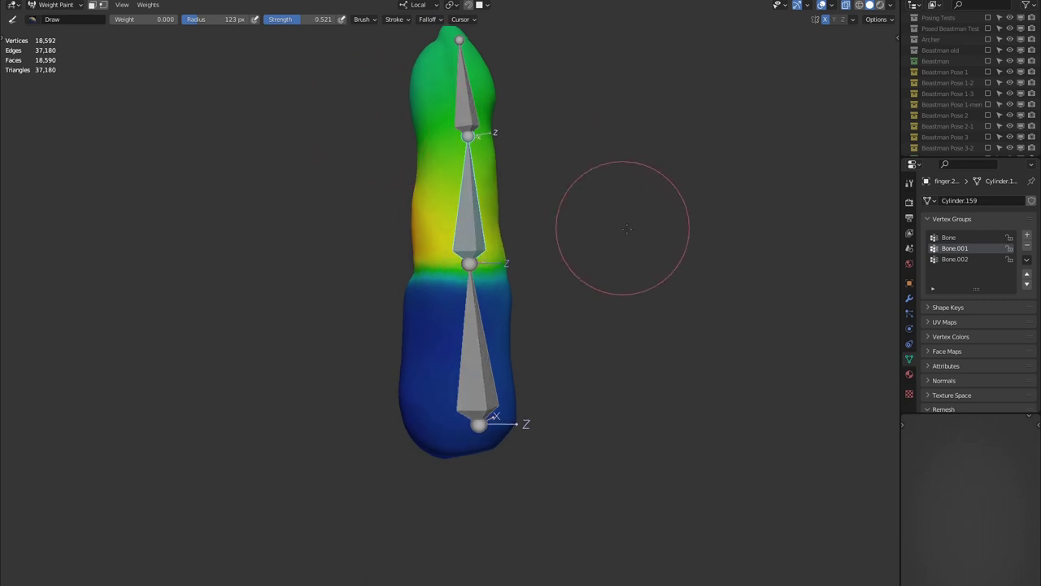
pyautogui.press('r')
pyautogui.press('x')
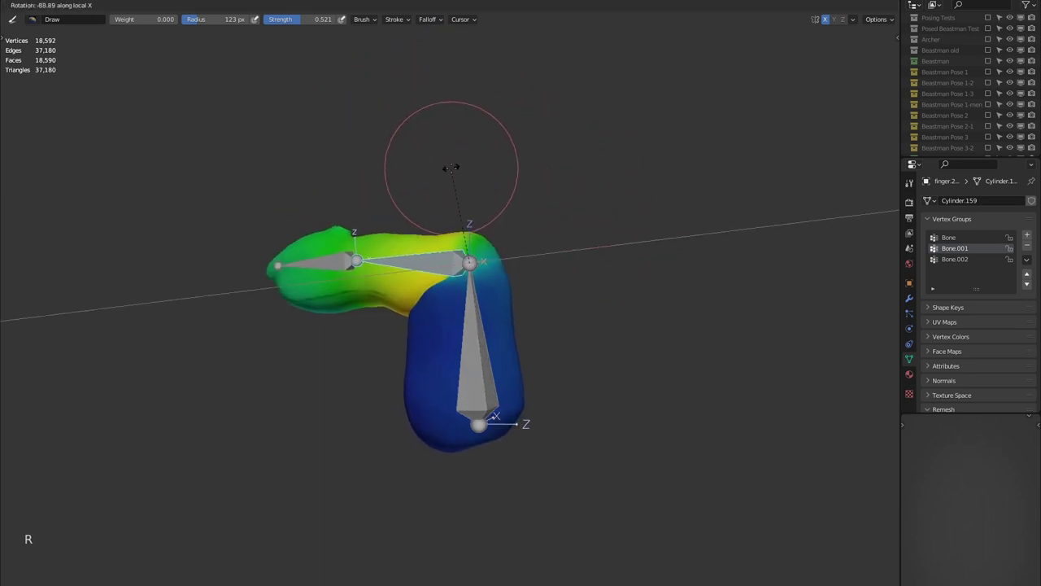
pyautogui.rightClick(461, 172)
# Erase the middle bone's weight from the tip segment and paint weight 1.000 on the middle segment with a 92 px brush
pyautogui.moveTo(461, 173)
pyautogui.mouseDown(button='middle')
pyautogui.moveTo(323, 302)
pyautogui.moveTo(382, 203)
pyautogui.mouseUp(button='middle')
pyautogui.moveTo(423, 139)
pyautogui.mouseDown()
pyautogui.moveTo(475, 79)
pyautogui.moveTo(434, 51)
pyautogui.mouseUp()
pyautogui.press('[')
pyautogui.press('[')
pyautogui.press('[')
pyautogui.press('[')
pyautogui.press('[')
pyautogui.press(']')
pyautogui.press(']')
pyautogui.press(']')
pyautogui.moveTo(431, 208); pyautogui.dragTo(474, 207)
# Check the repainted middle segment with a trial rotation of its bone about local X, without keeping it
pyautogui.press('r')
pyautogui.press('x')
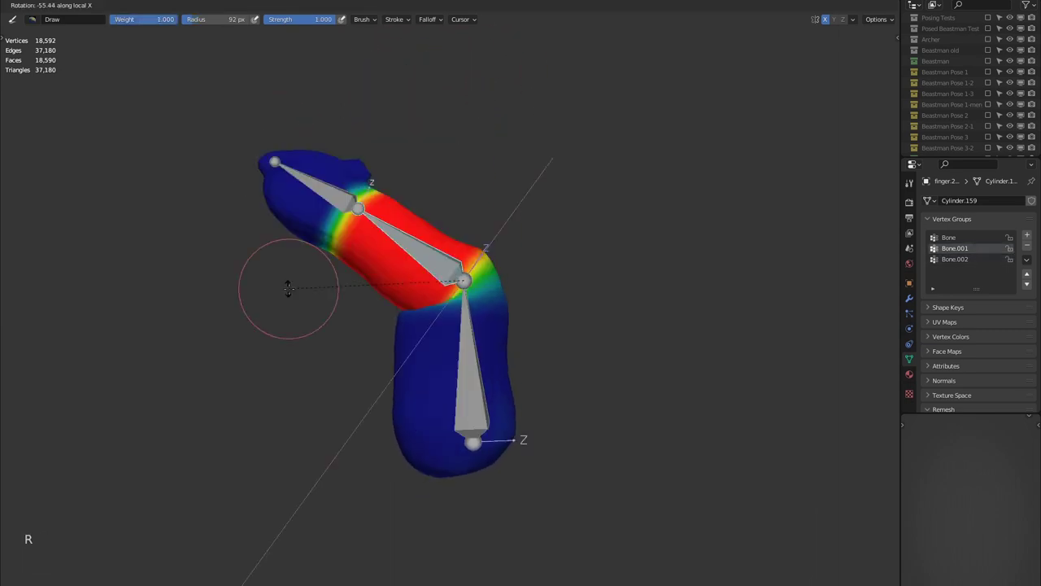
pyautogui.rightClick(288, 288)
# Enter Pose Mode and curl the finger about local X by rotating its tip bone and then its middle bone
pyautogui.keyDown('ctrl'); pyautogui.click(456, 118); pyautogui.keyUp('ctrl')
pyautogui.moveTo(383, 118); pyautogui.dragTo(301, 183, button='middle')
pyautogui.scroll(-2, 300, 183)
pyautogui.hotkey('ctrl', 'Tab')
pyautogui.press('r')
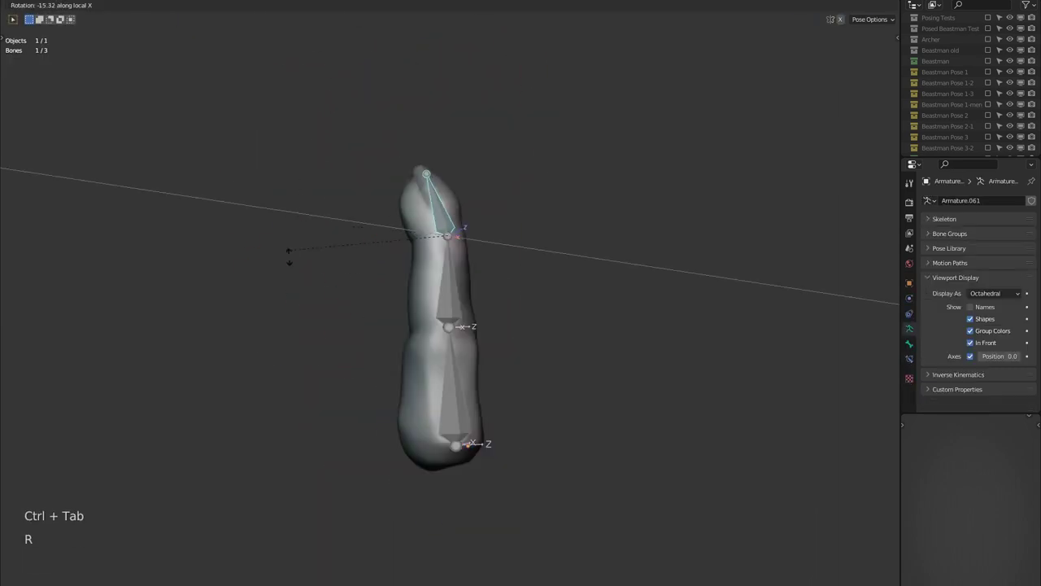
pyautogui.click(352, 376)
pyautogui.click(443, 284)
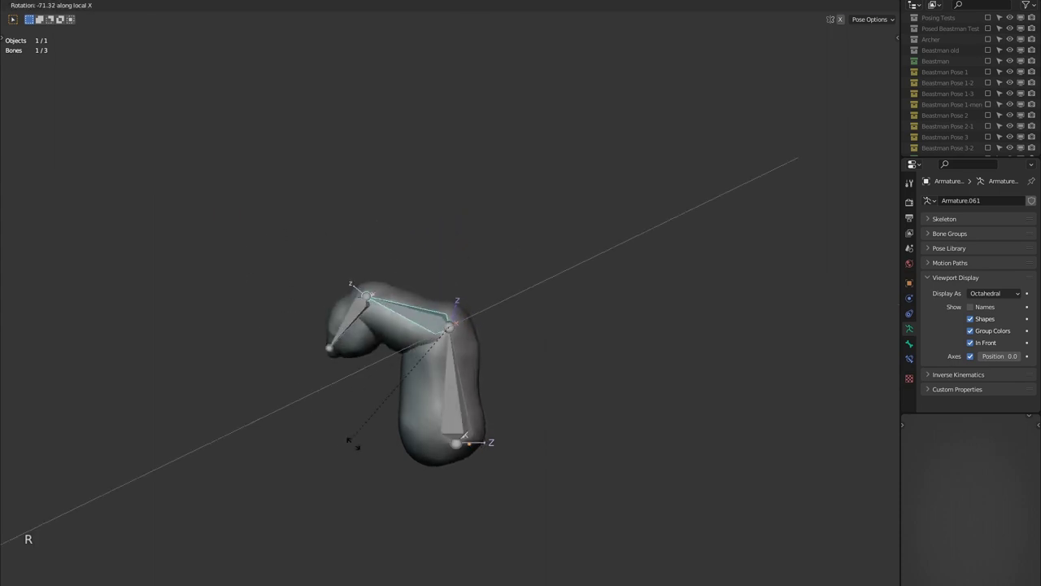
pyautogui.click(346, 427)
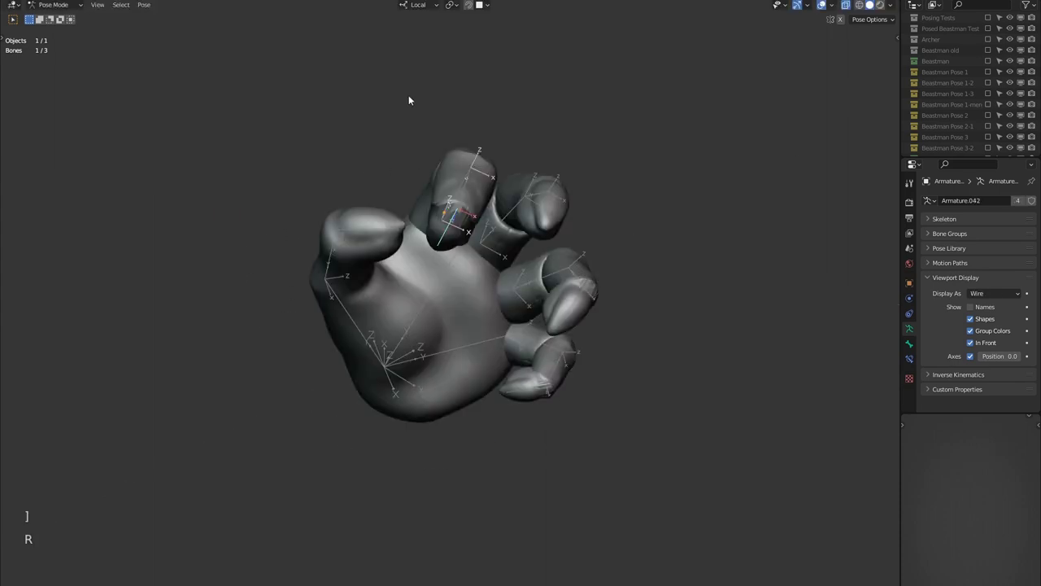
# Finish rotating the index finger's bone on the clawed hand and leave Pose Mode
pyautogui.click(408, 95)
pyautogui.moveTo(408, 95); pyautogui.dragTo(429, 108, button='middle')
pyautogui.hotkey('ctrl', 'Tab')
pyautogui.moveTo(381, 152)
pyautogui.mouseDown(button='middle')
pyautogui.moveTo(356, 114)
pyautogui.moveTo(382, 163)
pyautogui.mouseUp(button='middle')
pyautogui.moveTo(382, 163); pyautogui.dragTo(358, 111, button='middle')
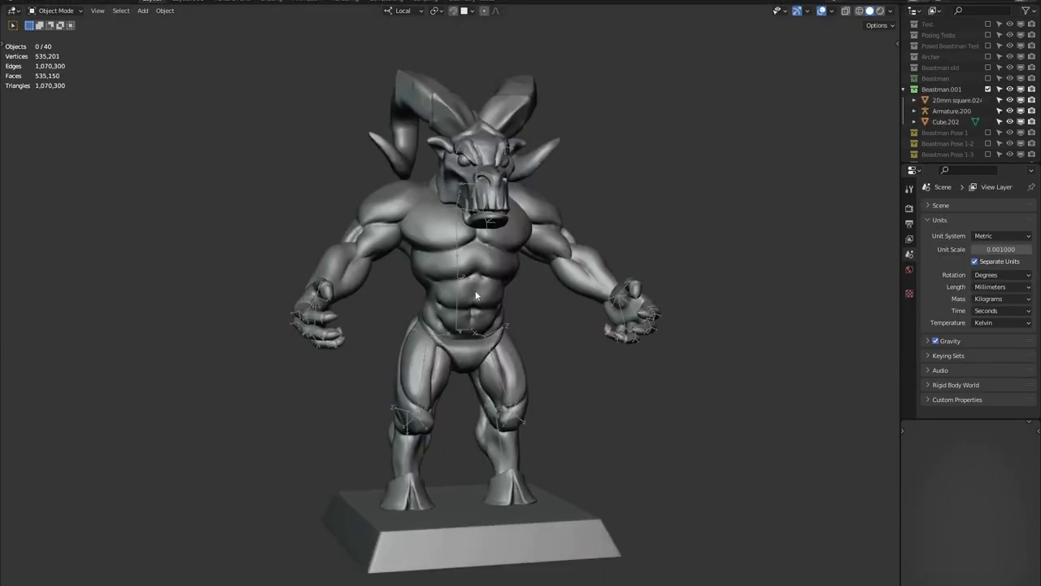
# Pose the beastman by rotating its upper-body, leg and finger bones, and return to Object Mode
pyautogui.moveTo(671, 220); pyautogui.dragTo(637, 237, button='middle')
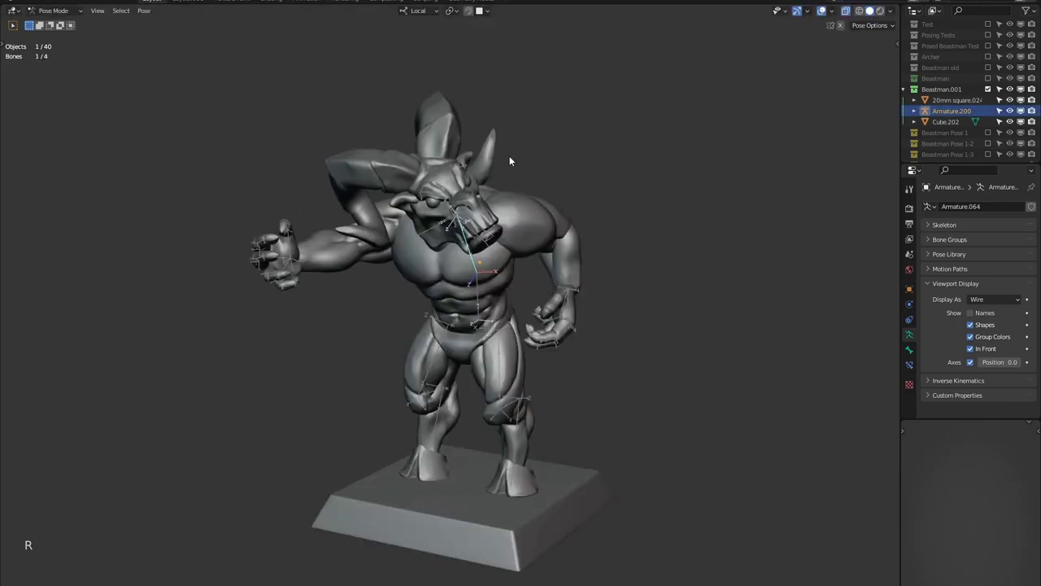
pyautogui.press('r')
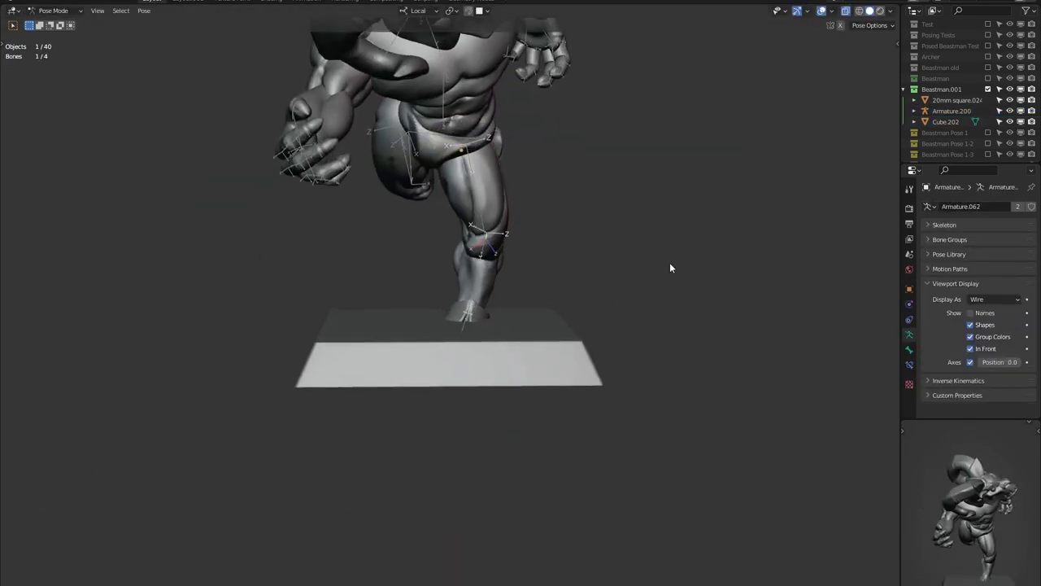
pyautogui.press('r')
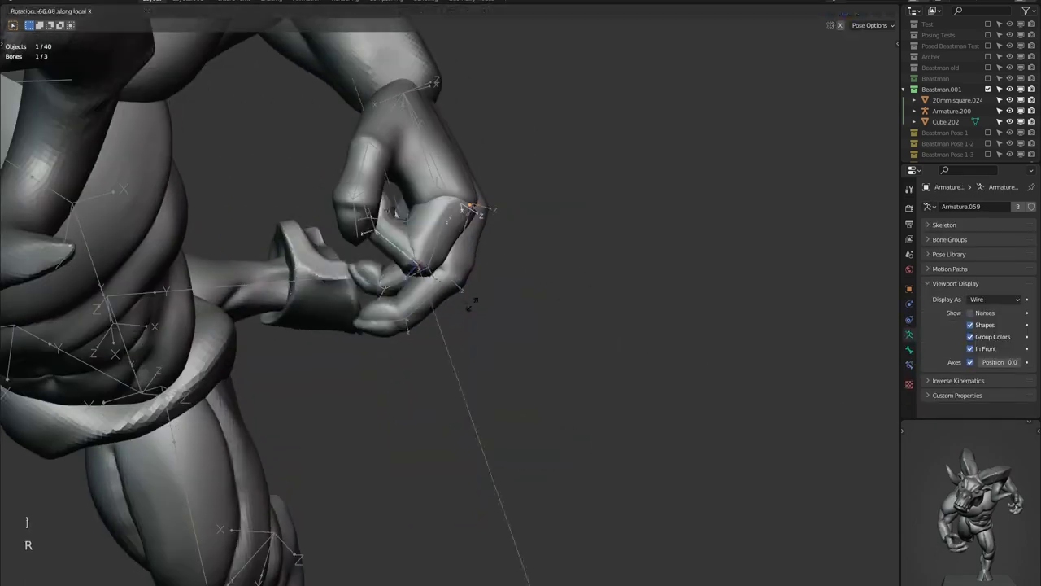
pyautogui.press('r')
pyautogui.hotkey('ctrl', 'Tab')
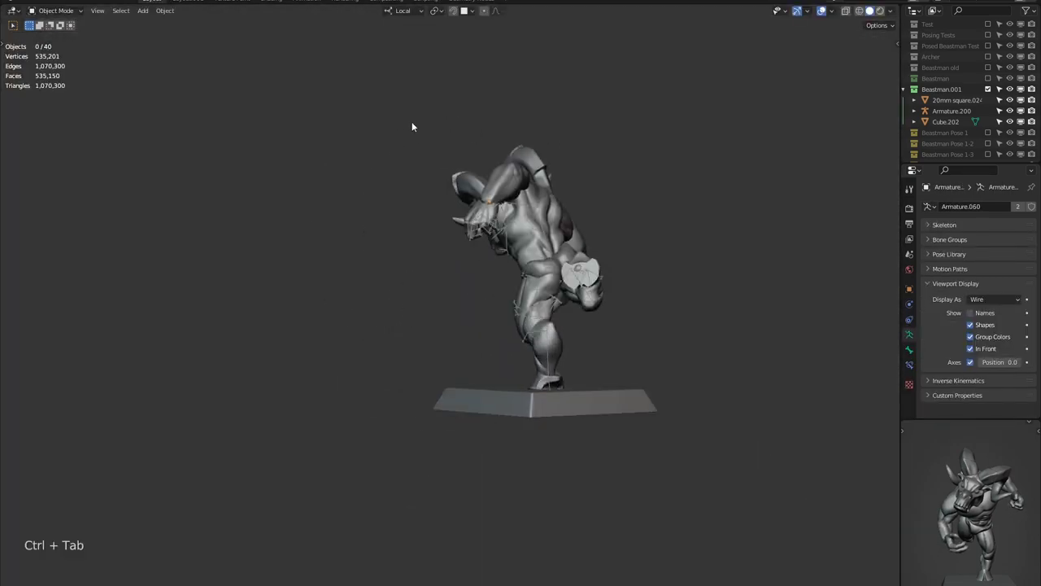
pyautogui.moveTo(412, 122)
pyautogui.mouseDown(button='middle')
pyautogui.moveTo(465, 100)
pyautogui.moveTo(328, 89)
pyautogui.moveTo(381, 115)
pyautogui.moveTo(353, 133)
pyautogui.moveTo(314, 121)
pyautogui.moveTo(302, 105)
pyautogui.moveTo(237, 123)
pyautogui.mouseUp(button='middle')
pyautogui.scroll(2, 353, 107)
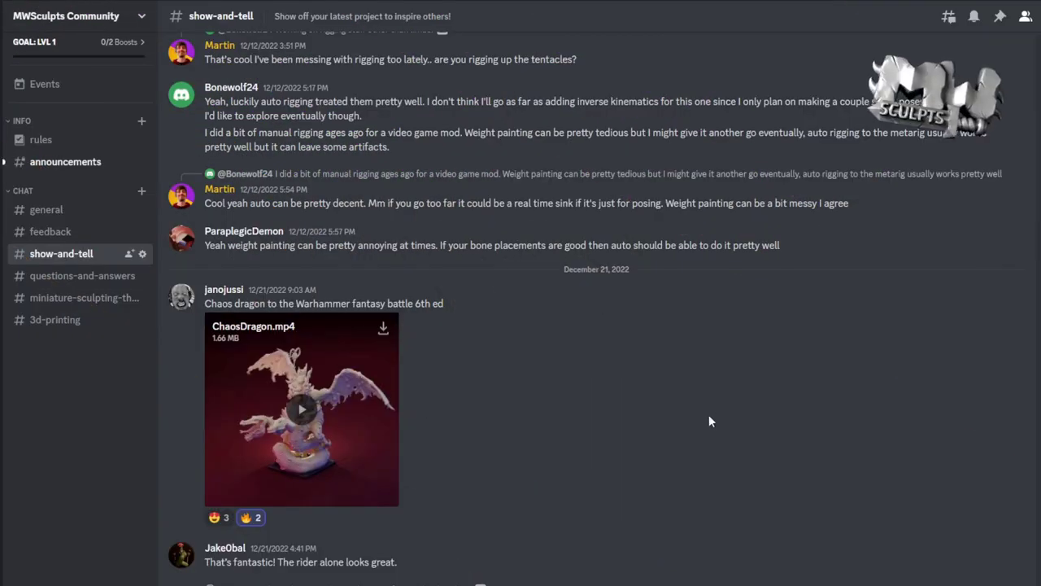
# Switch to Discord and look through the older posts in the MWSculpts Community's show-and-tell channel
pyautogui.scroll(2, 709, 418)
pyautogui.scroll(10, 679, 434)
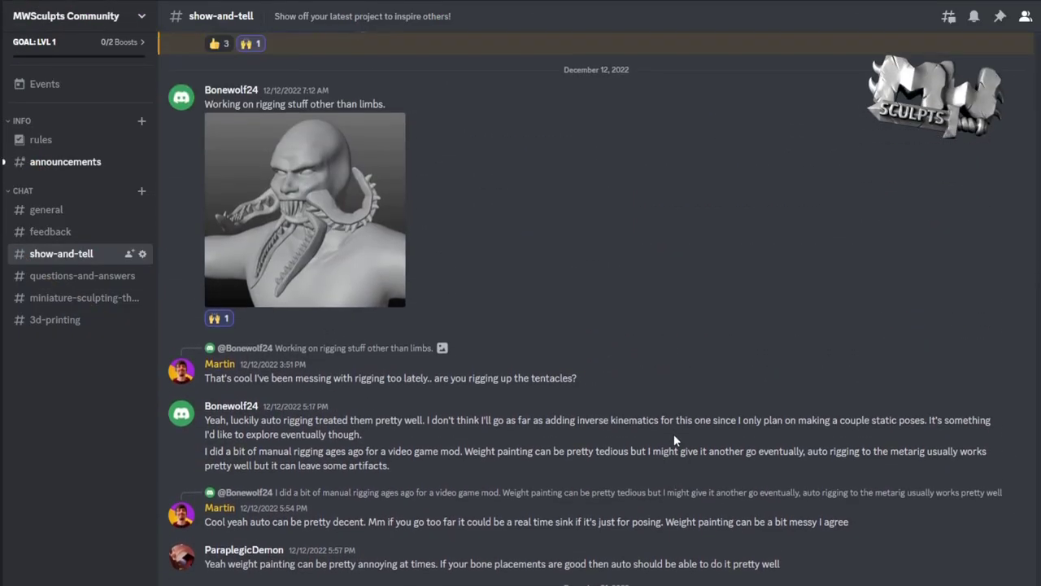
pyautogui.scroll(10, 695, 440)
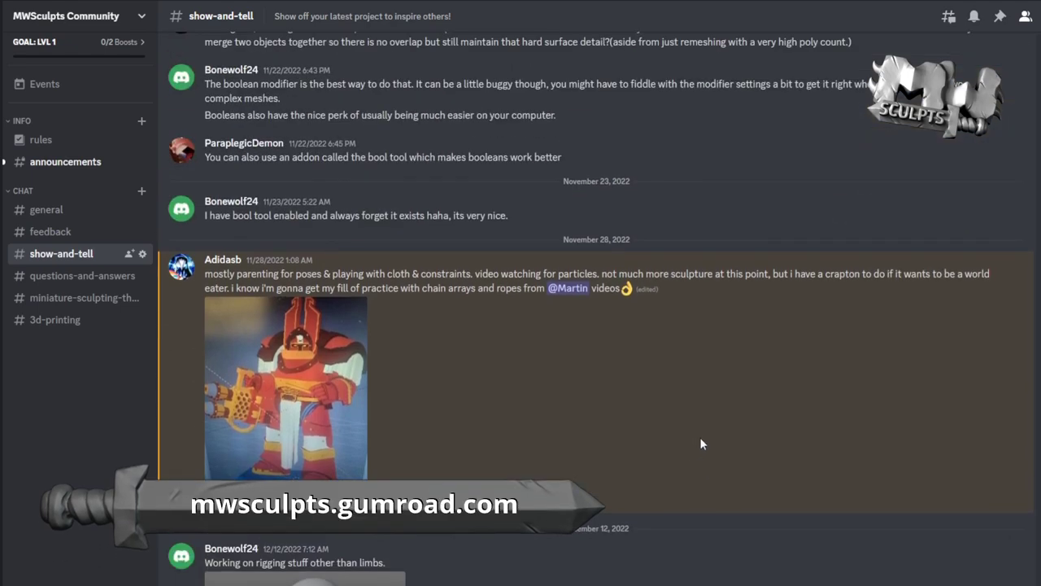
pyautogui.scroll(10, 707, 440)
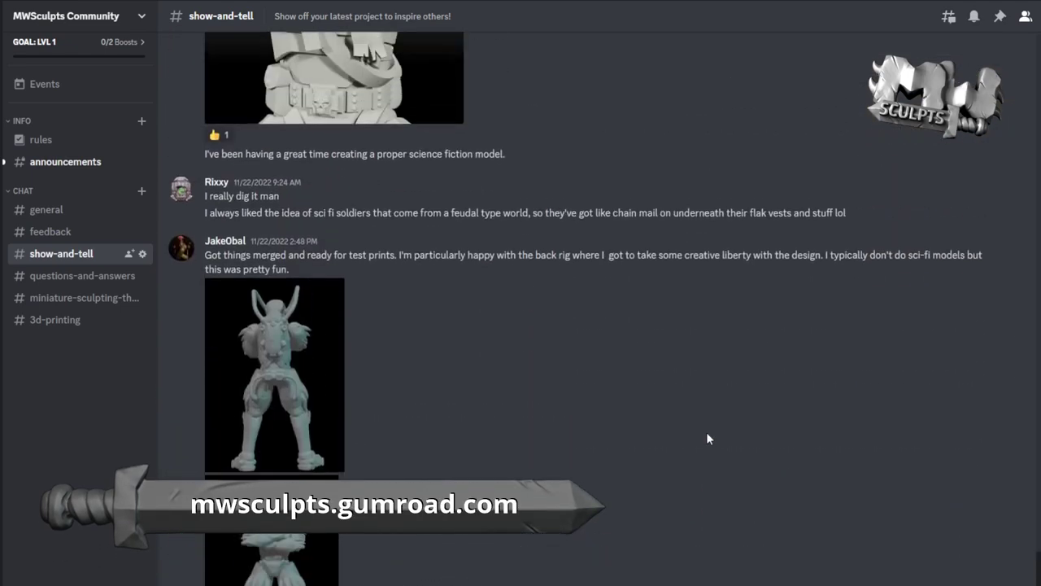
pyautogui.scroll(10, 709, 439)
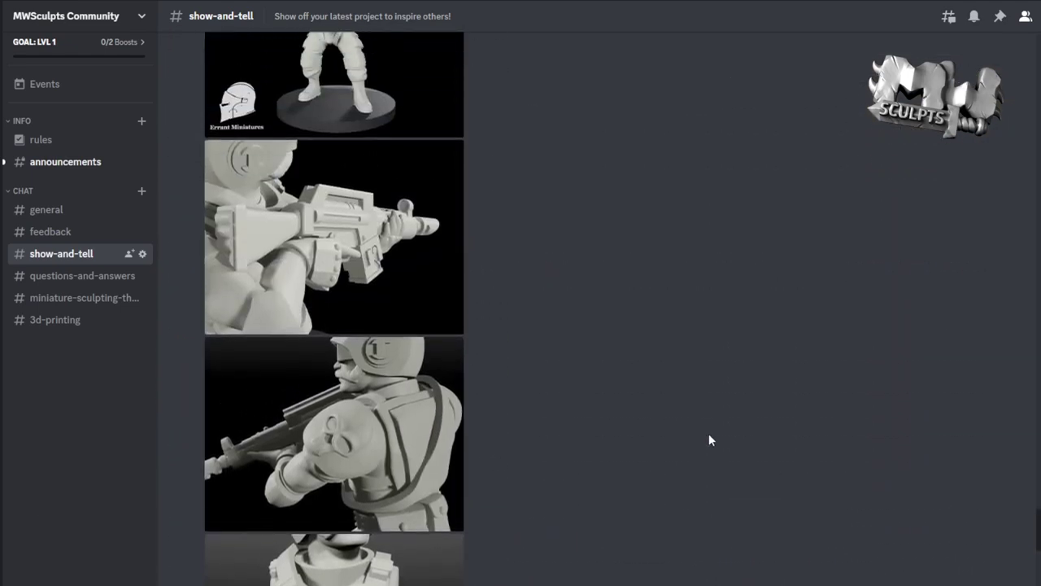
pyautogui.scroll(10, 711, 434)
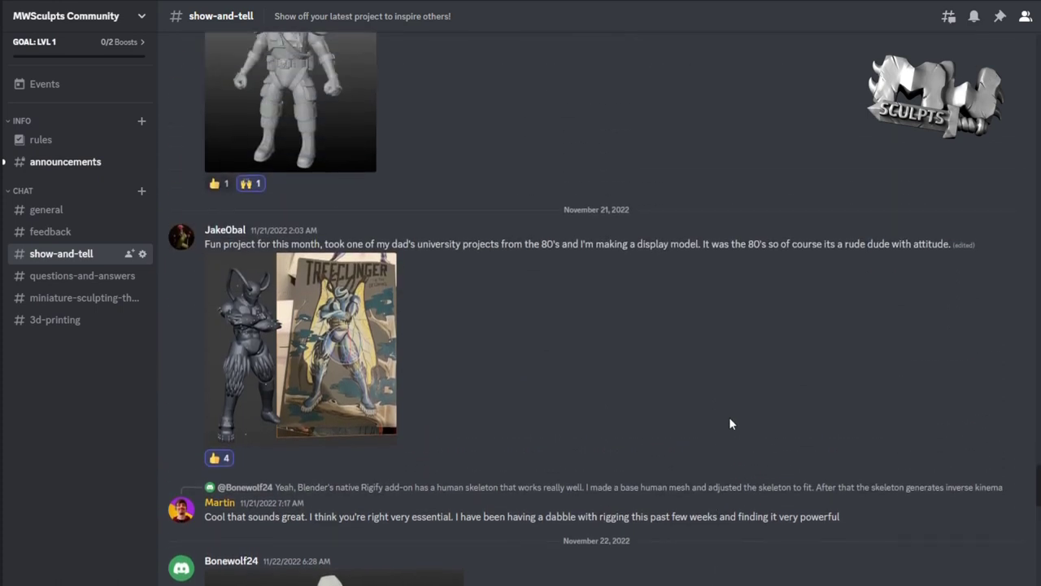
pyautogui.scroll(5, 746, 427)
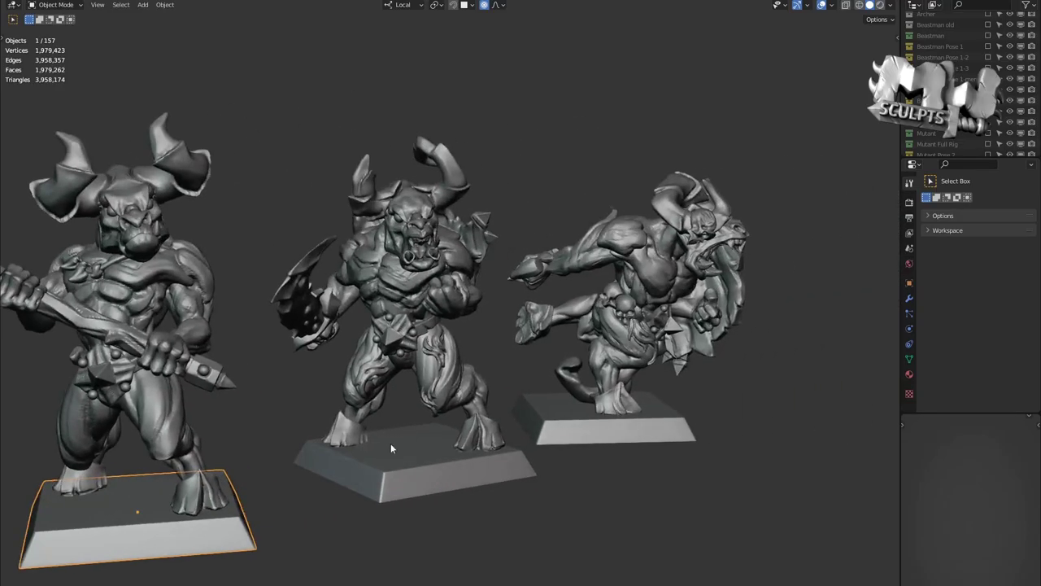
# Clear the selection of the miniatures' bases and enable the Beastman collection to show it beside the three posed figures
pyautogui.click(391, 447)
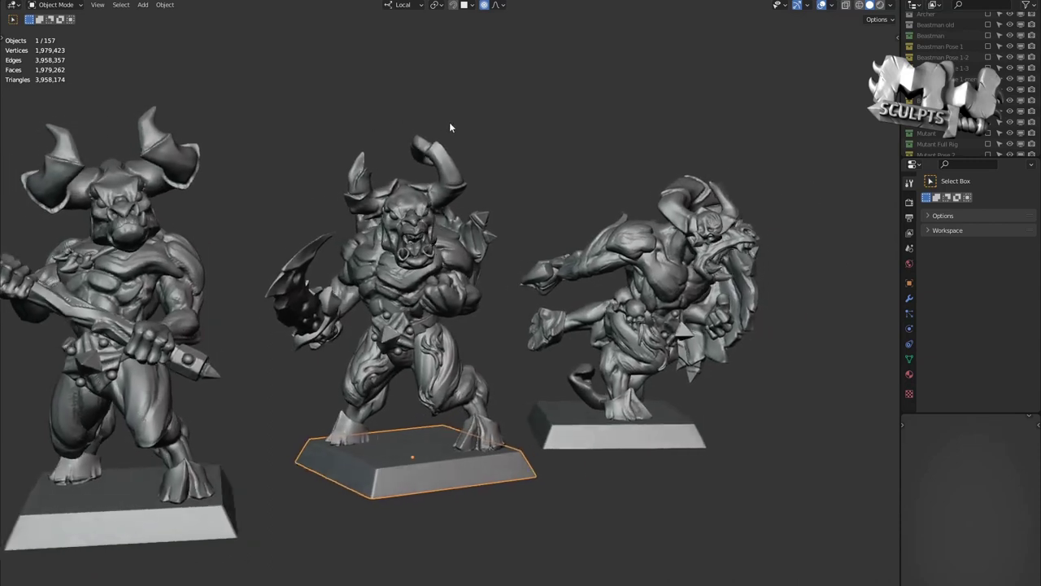
pyautogui.click(494, 424)
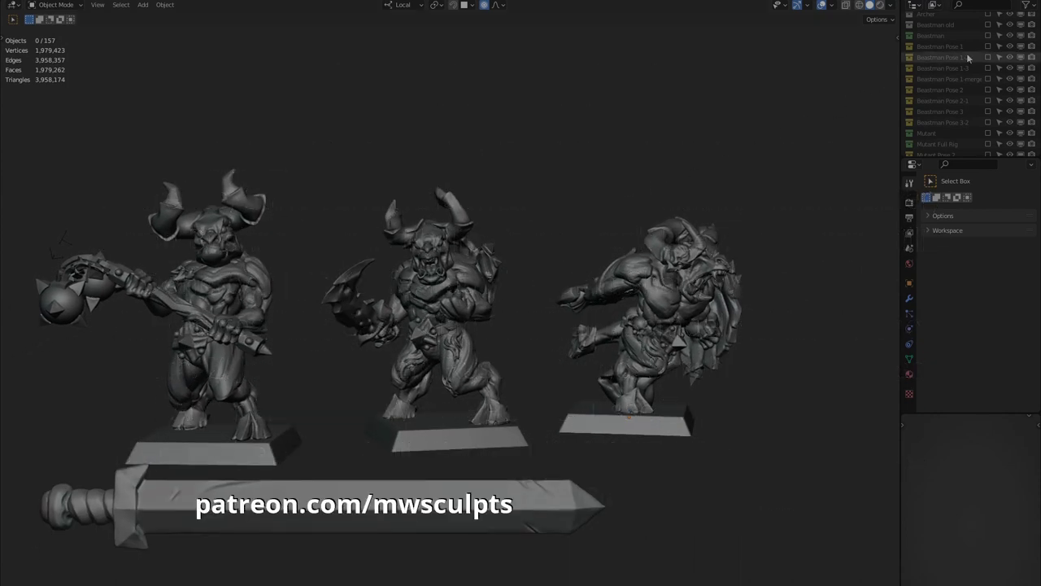
pyautogui.click(989, 36)
pyautogui.keyDown('shift'); pyautogui.moveTo(753, 151); pyautogui.dragTo(537, 163, button='middle'); pyautogui.keyUp('shift')
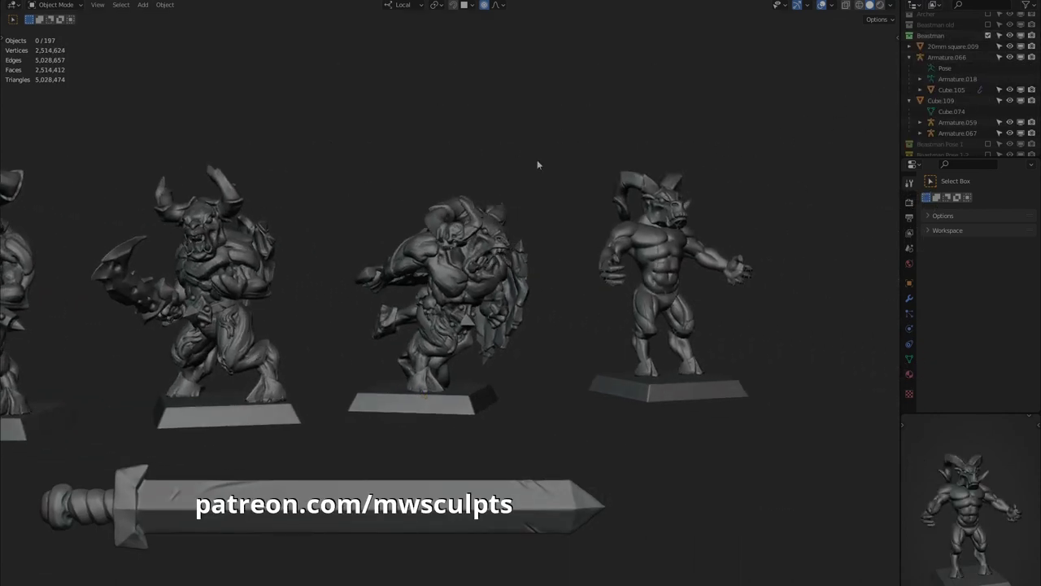